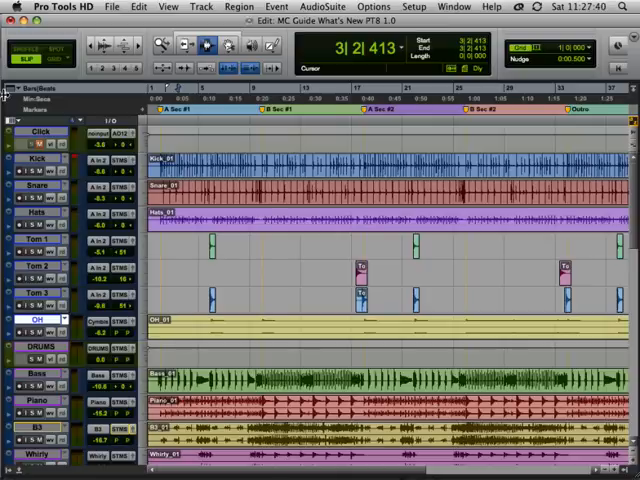
# Step: Cmd-drag the counter display to the toolbar's left end and the edit modes to its right end
pyautogui.press('super+equal')
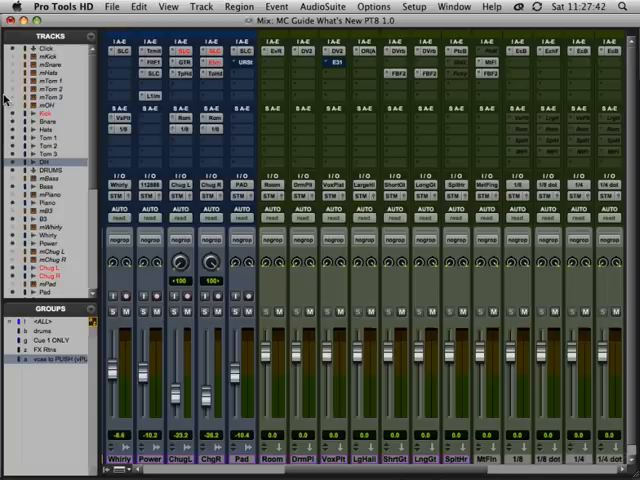
pyautogui.press('super+equal')
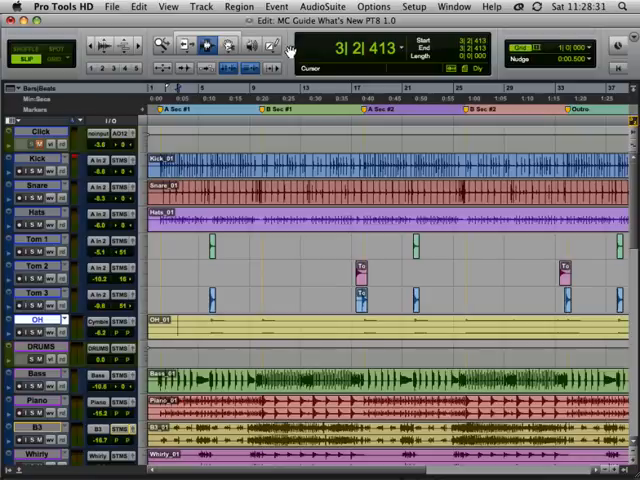
pyautogui.moveTo(290, 50); pyautogui.dragTo(2, 67)
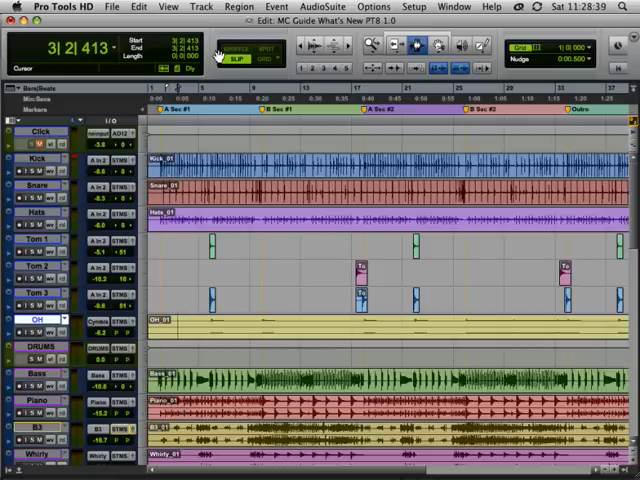
pyautogui.moveTo(218, 55); pyautogui.dragTo(568, 40)
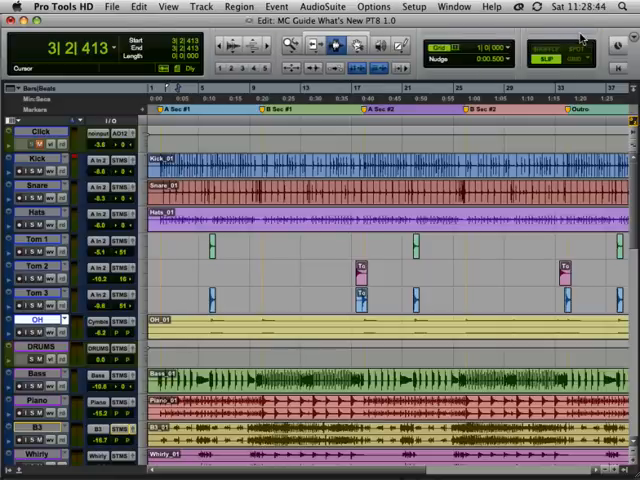
# Step: Reduce the toolbar to Minimal, then move the edit modes far left and the counters right of the tools
pyautogui.click(634, 40)
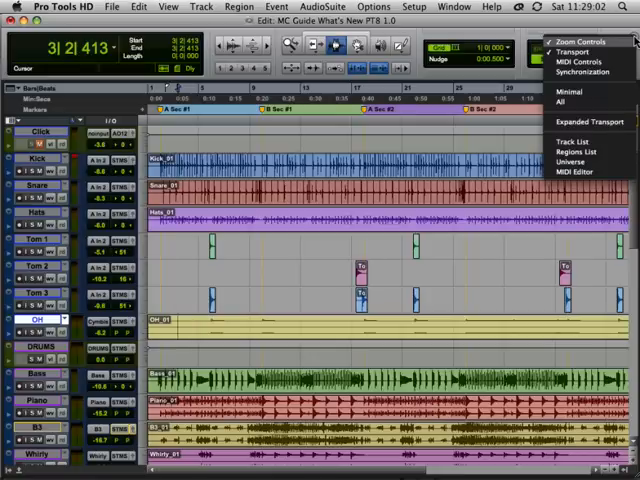
pyautogui.click(613, 95)
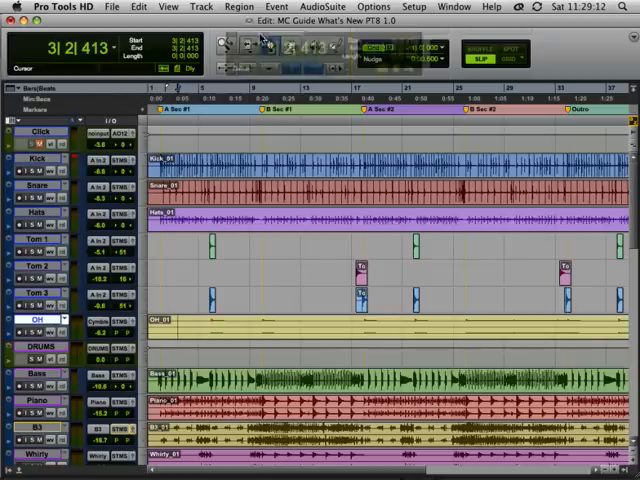
pyautogui.moveTo(10, 65); pyautogui.dragTo(440, 40)
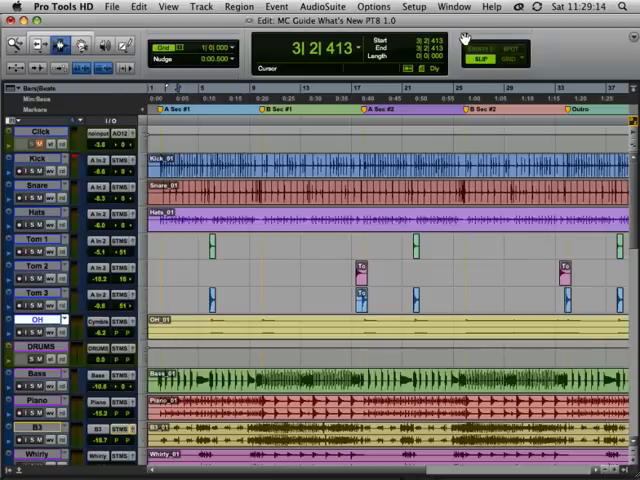
pyautogui.moveTo(483, 50); pyautogui.dragTo(3, 45)
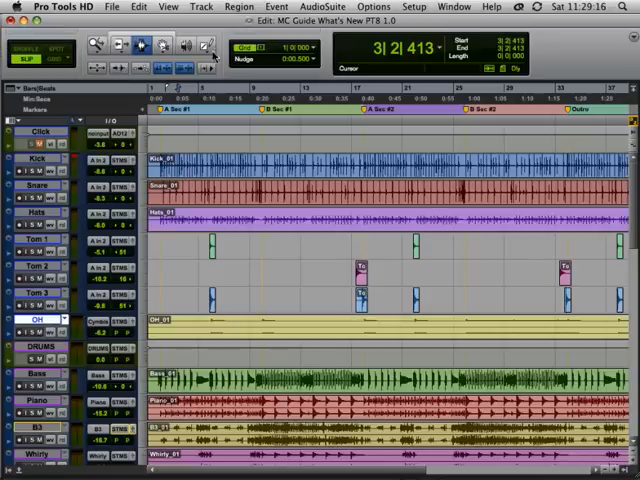
pyautogui.moveTo(470, 48); pyautogui.dragTo(605, 42)
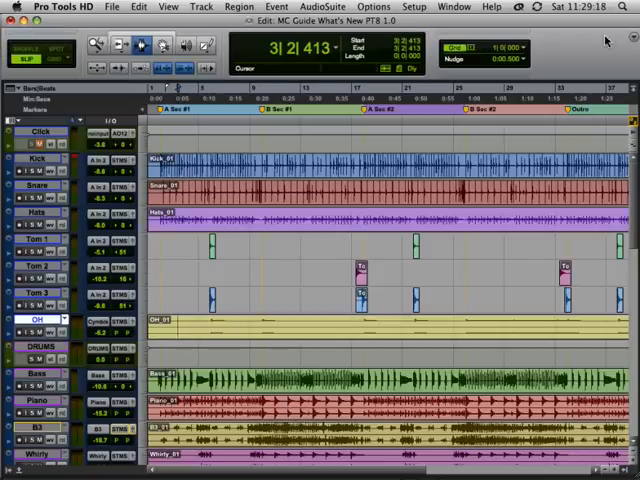
# Step: Show MIDI Controls, then all toolbar sections, then the expanded transport with pre-roll and post-roll
pyautogui.click(632, 40)
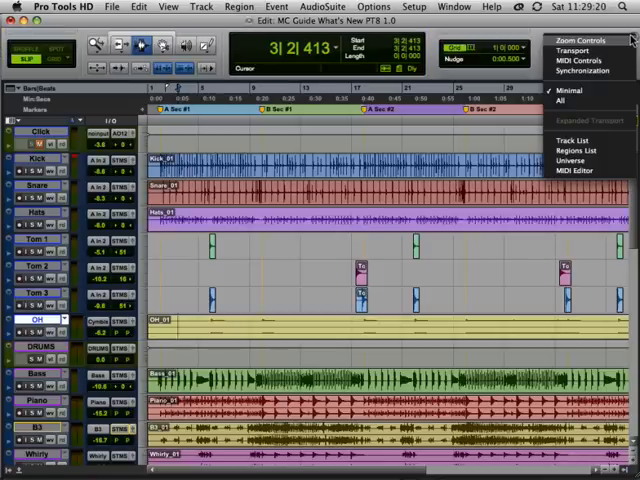
pyautogui.click(618, 62)
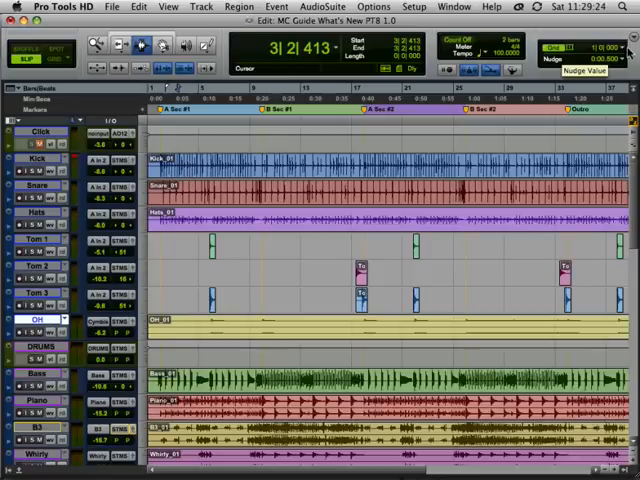
pyautogui.click(633, 40)
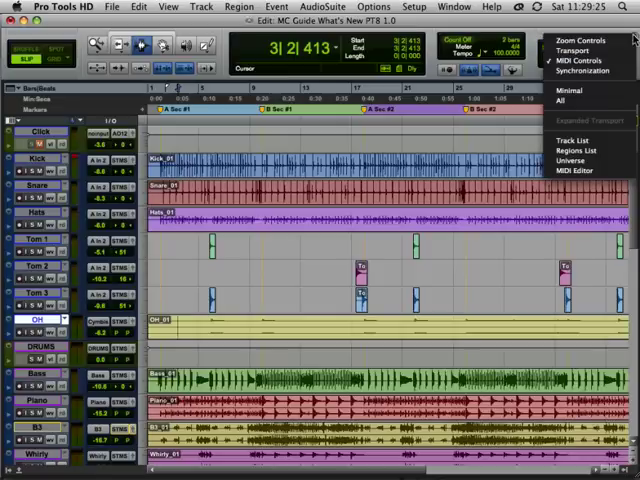
pyautogui.click(600, 101)
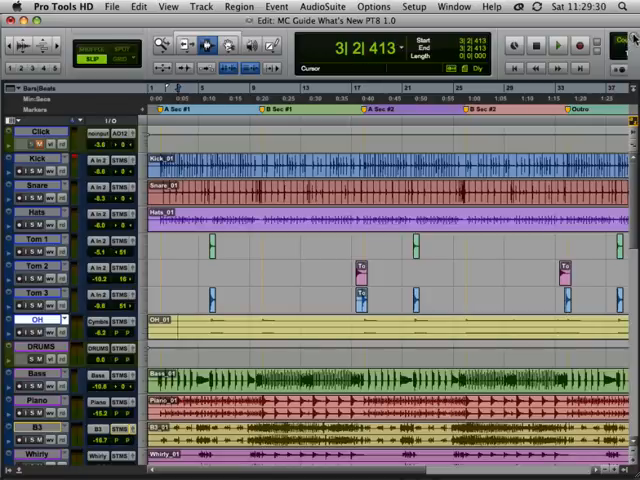
pyautogui.click(633, 40)
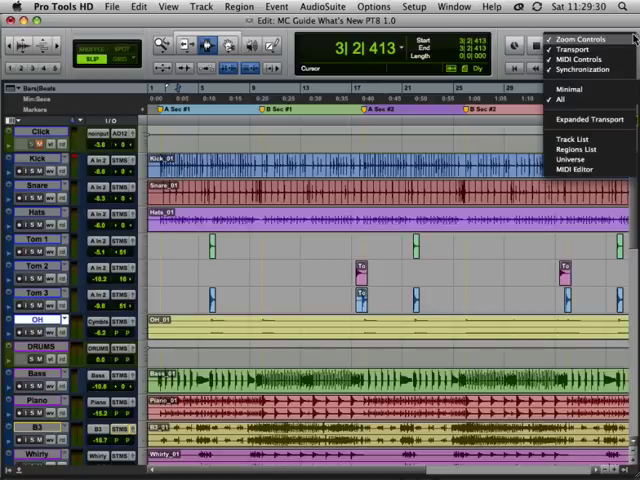
pyautogui.click(608, 120)
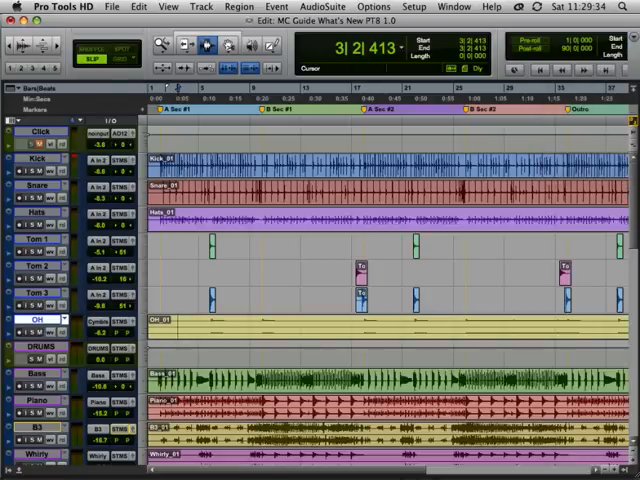
# Step: Show the track list beside the tracks, then hide it again to widen the tracks
pyautogui.click(632, 42)
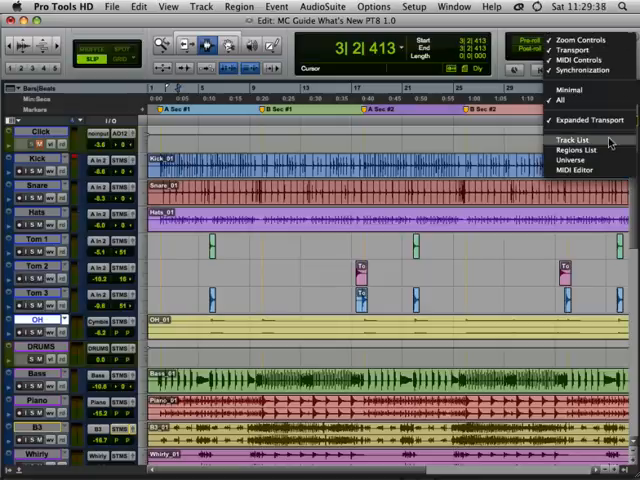
pyautogui.click(575, 139)
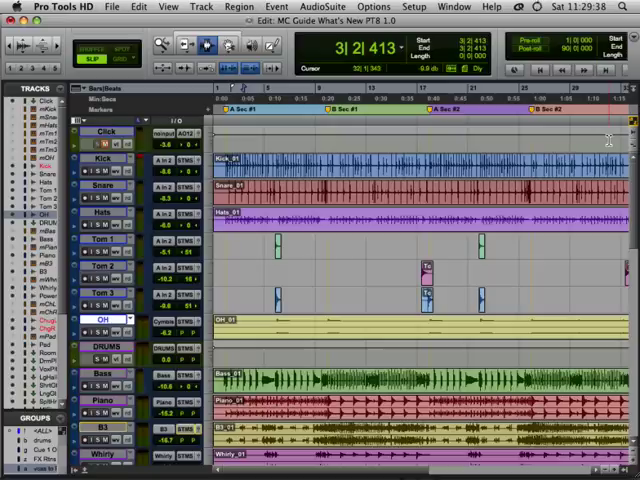
pyautogui.click(632, 42)
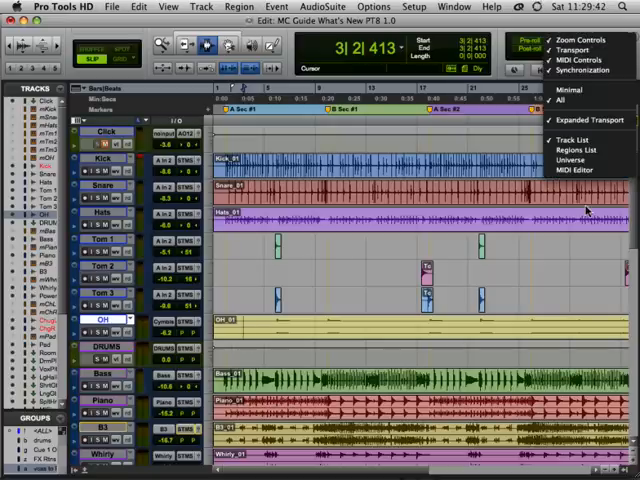
pyautogui.click(573, 139)
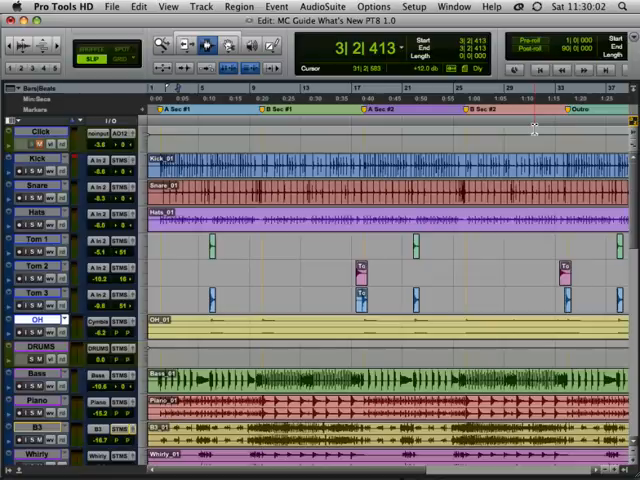
# Step: Glance at the mixer and back, then bring up the Color Palette window
pyautogui.press('super+equal')
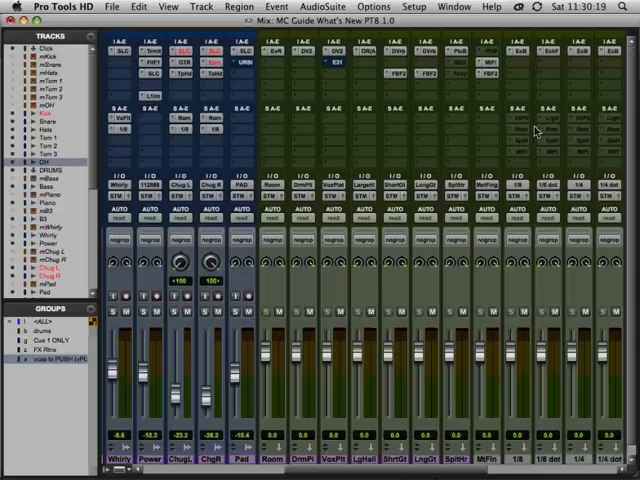
pyautogui.press('super+equal')
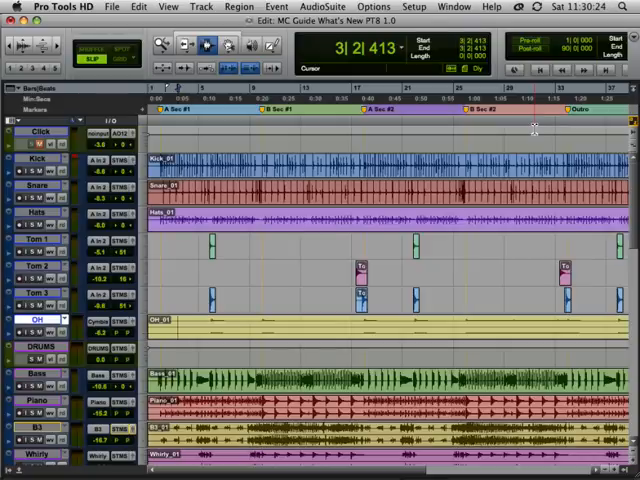
pyautogui.hotkey('ctrl', 'shift', 'c')
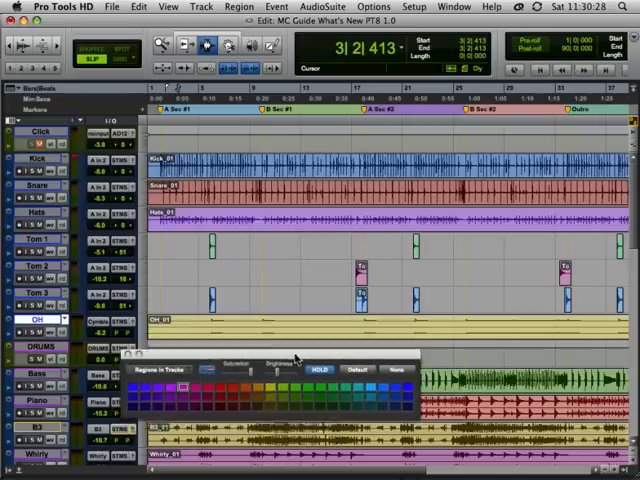
# Step: Move the palette up and step its target through Groups and Tracks, ending on Regions in Tracks
pyautogui.moveTo(282, 410); pyautogui.dragTo(310, 348)
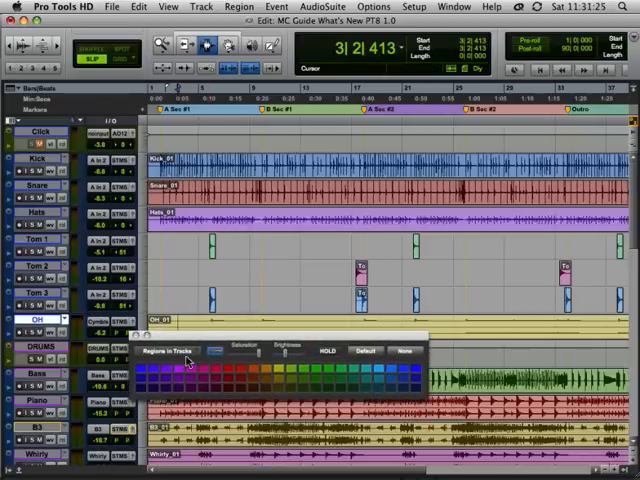
pyautogui.click(175, 350)
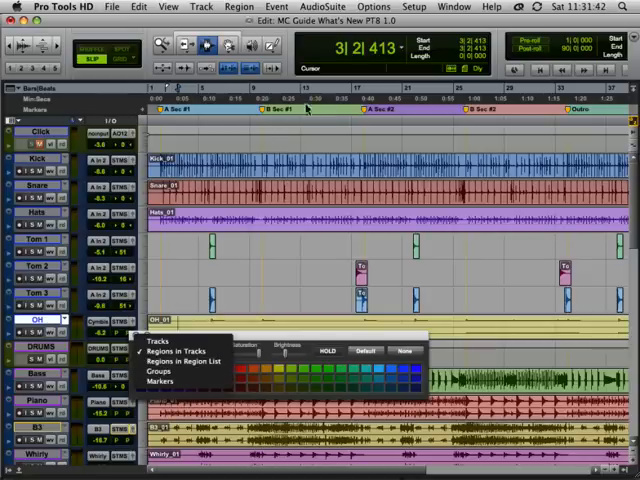
pyautogui.click(199, 273)
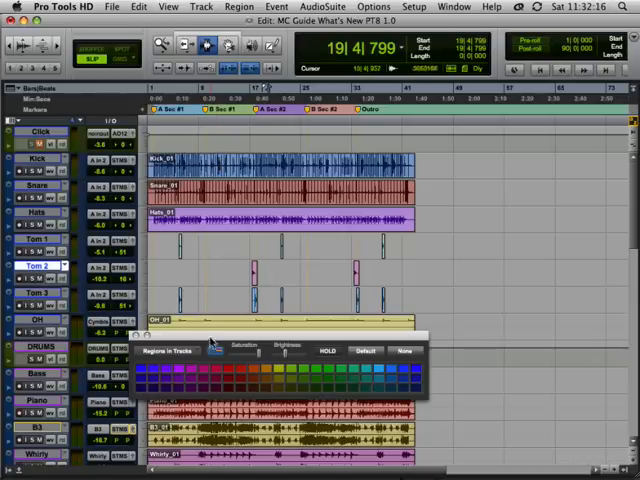
pyautogui.click(170, 351)
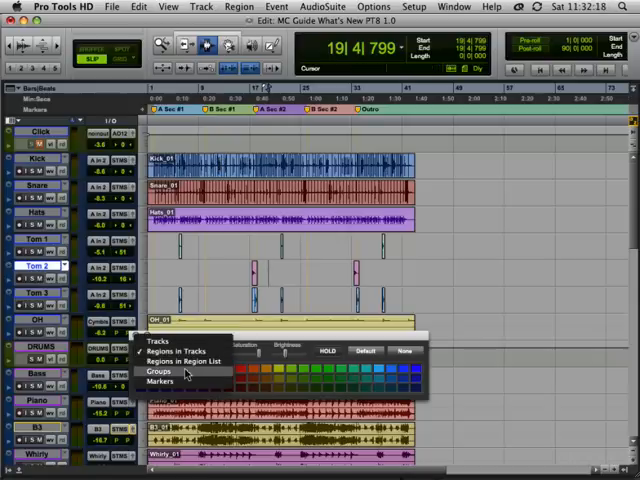
pyautogui.click(162, 371)
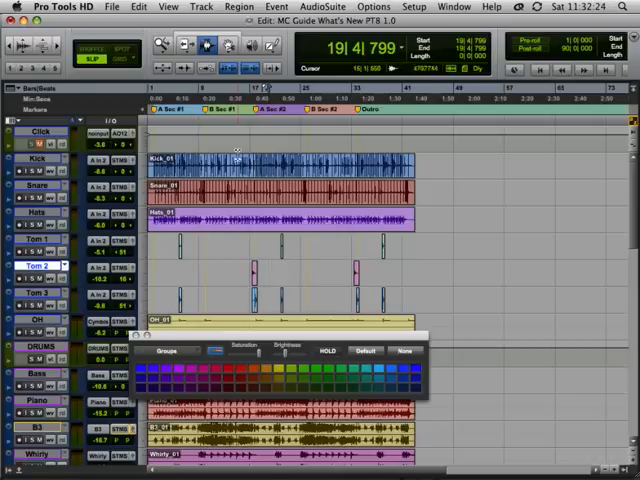
pyautogui.click(172, 352)
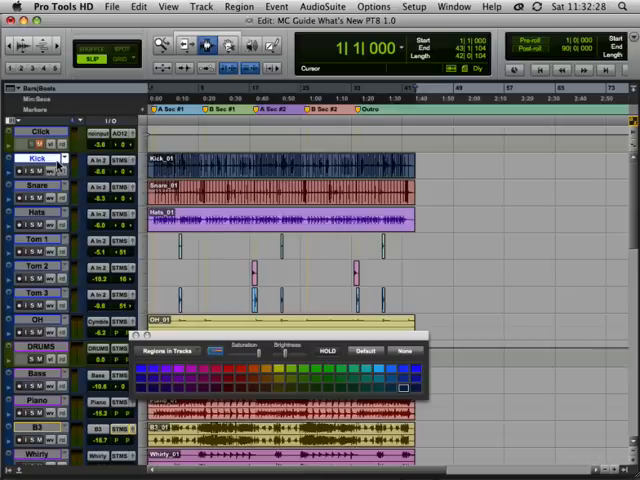
pyautogui.click(172, 352)
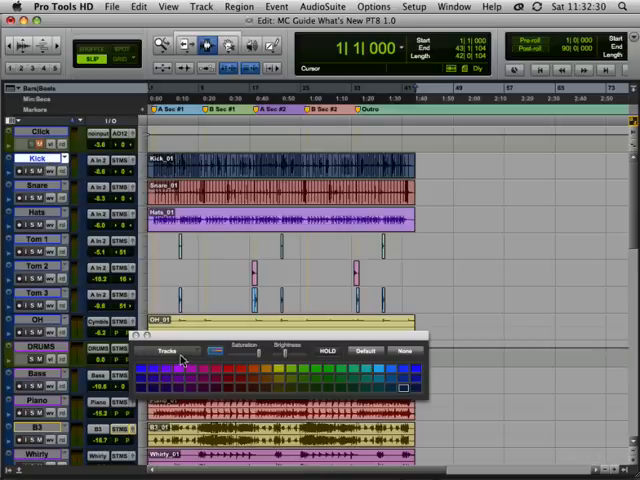
# Step: Try red then olive on the Kick region, then colour the Kick, Snare and Hats regions blue
pyautogui.click(251, 162)
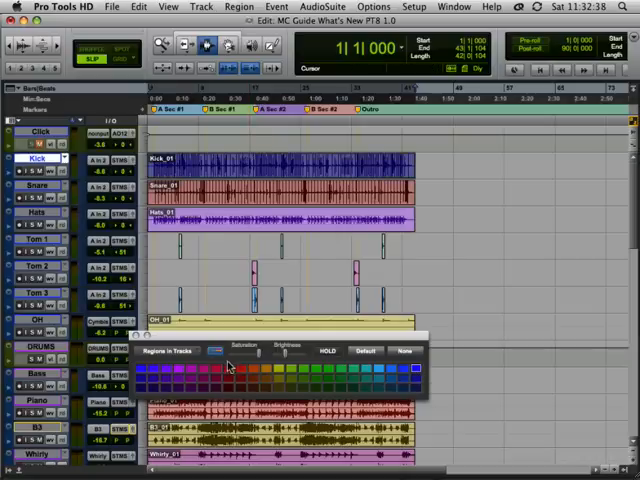
pyautogui.click(229, 368)
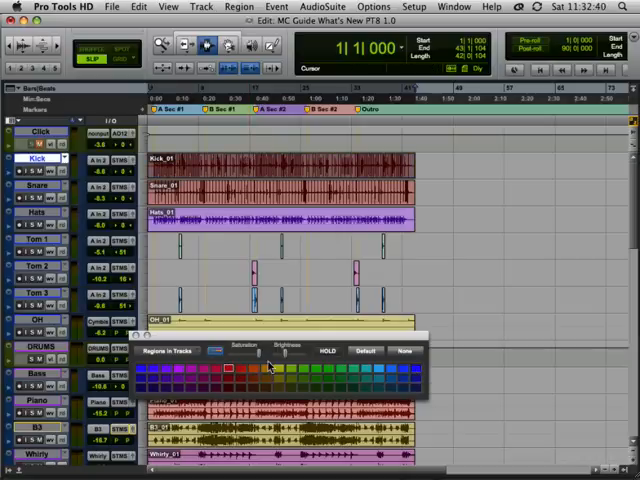
pyautogui.click(270, 368)
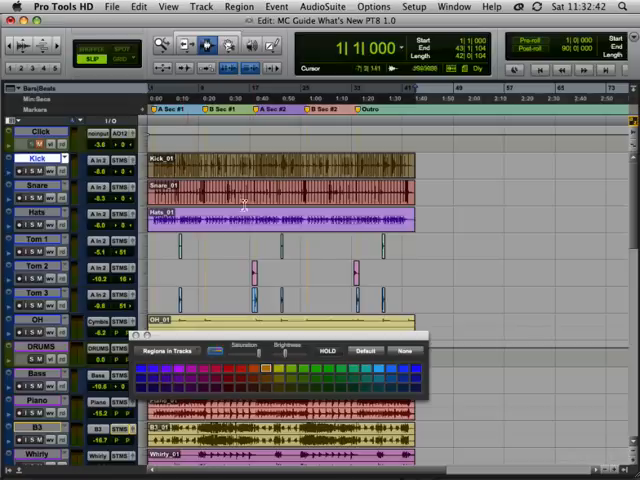
pyautogui.moveTo(420, 225); pyautogui.dragTo(447, 165)
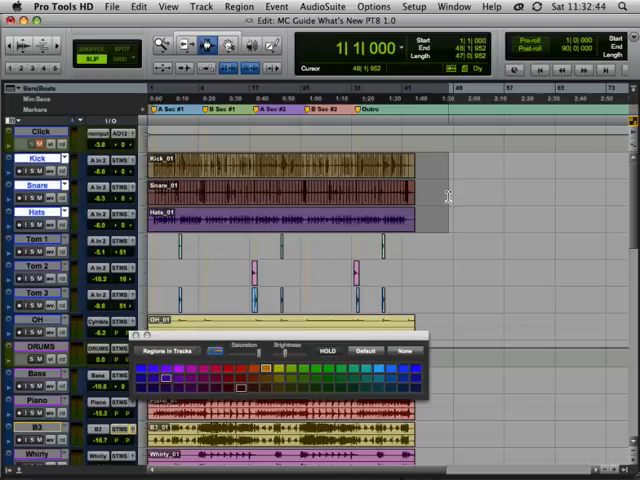
pyautogui.click(414, 370)
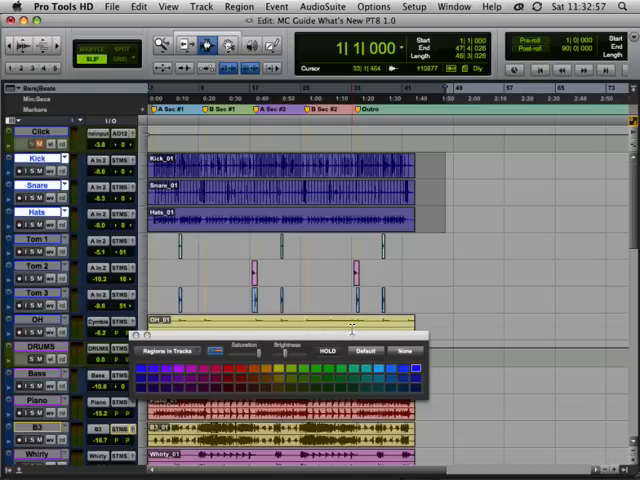
# Step: Move the palette lower and colour the OH_01 region blue to match the other drums
pyautogui.moveTo(352, 340); pyautogui.dragTo(372, 378)
pyautogui.moveTo(440, 335); pyautogui.dragTo(340, 262)
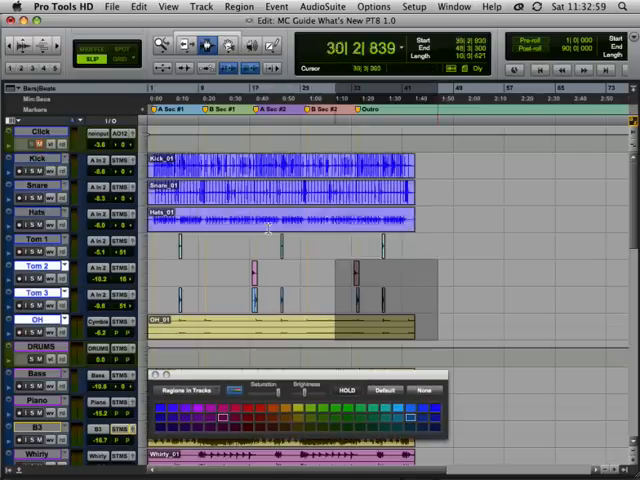
pyautogui.click(104, 163)
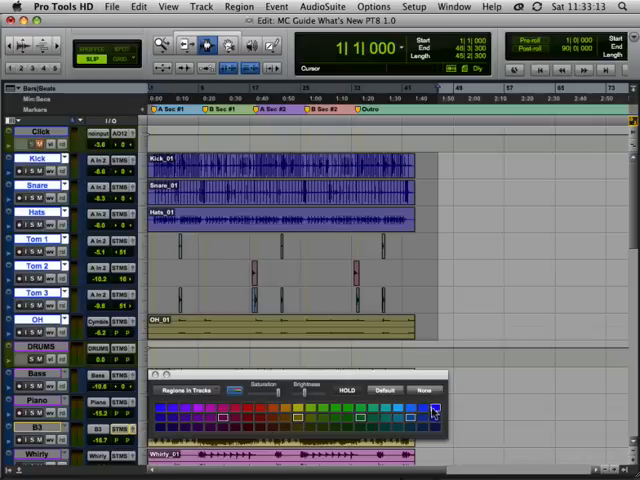
pyautogui.click(435, 408)
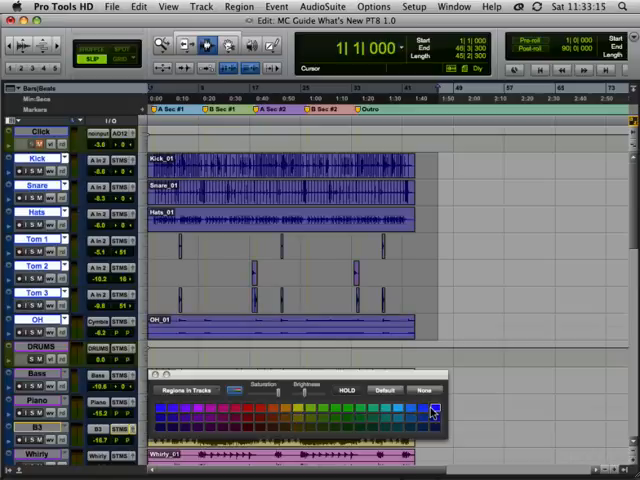
# Step: Set the palette target to Tracks, select Hats and lower the colour saturation
pyautogui.click(185, 390)
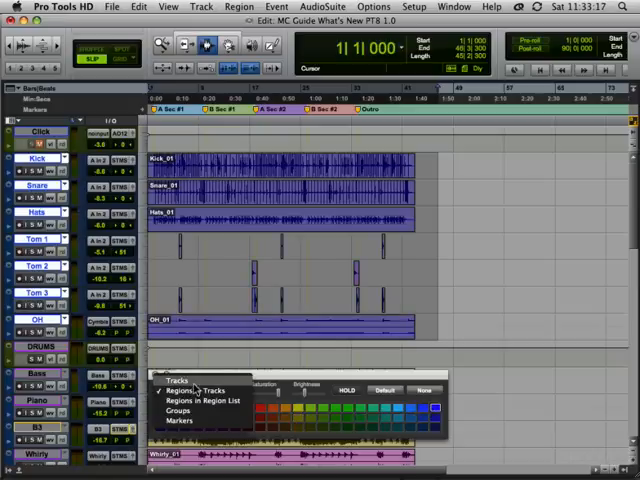
pyautogui.click(197, 390)
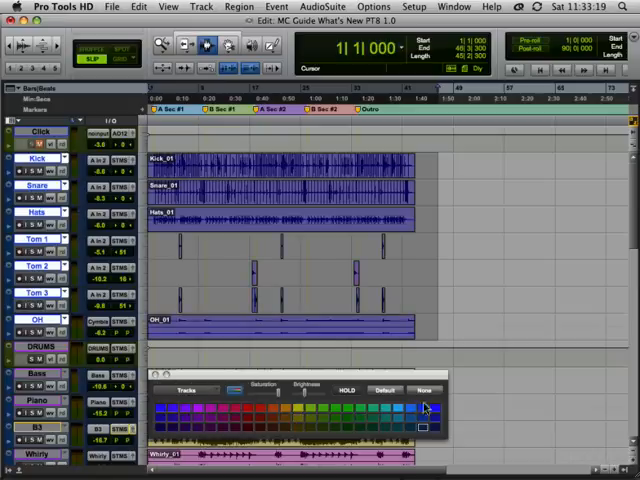
pyautogui.click(37, 210)
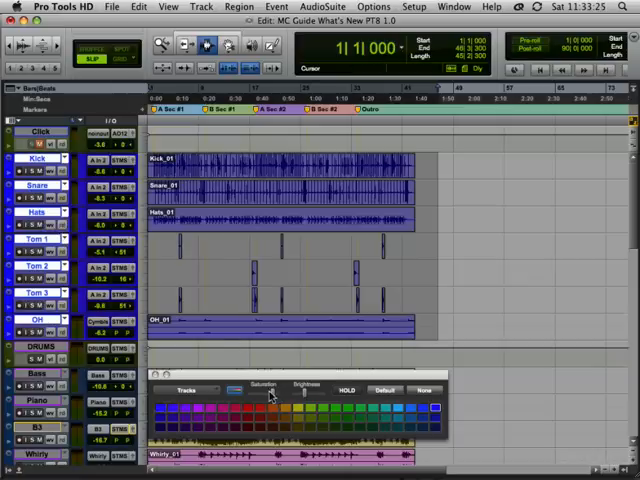
pyautogui.moveTo(277, 393); pyautogui.dragTo(262, 395)
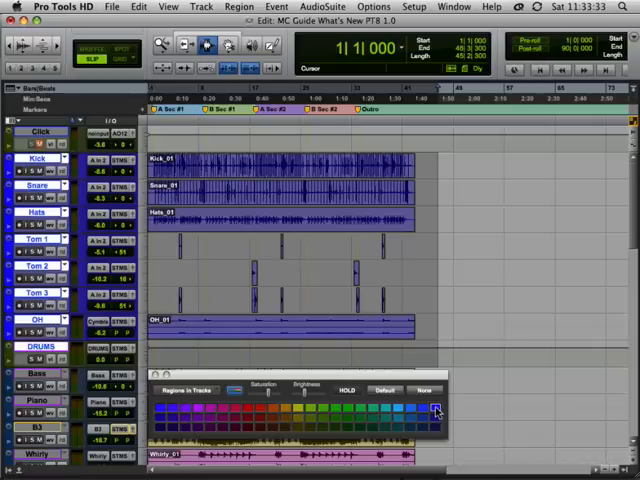
pyautogui.click(175, 389)
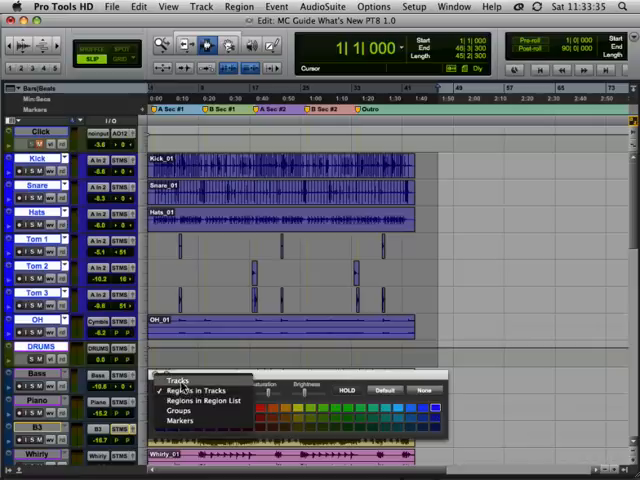
pyautogui.click(180, 382)
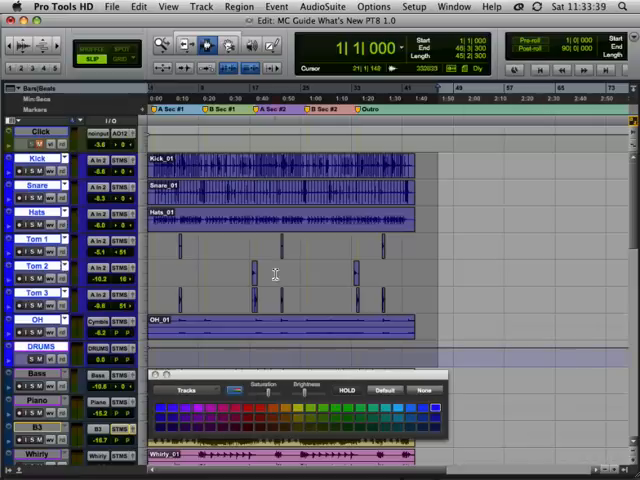
pyautogui.scroll(-10, 275, 272)
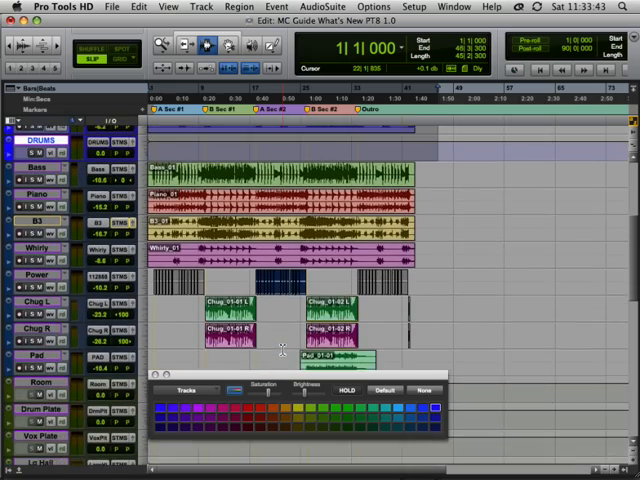
pyautogui.scroll(5, 282, 350)
# Step: Click through the Bass, Whirly and Power tracks and regions with the palette targeting tracks
pyautogui.click(236, 212)
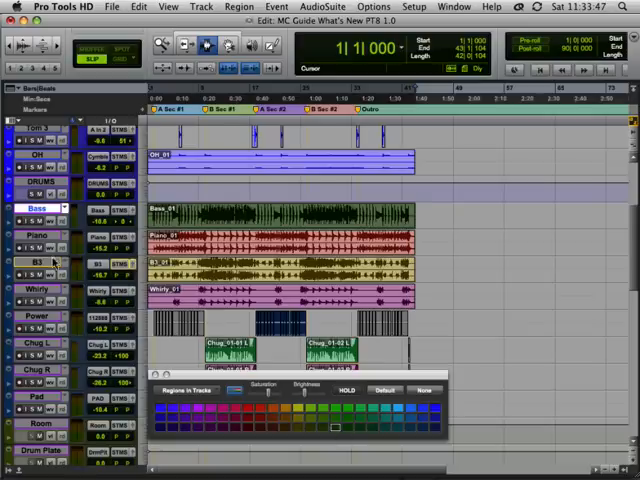
pyautogui.click(40, 220)
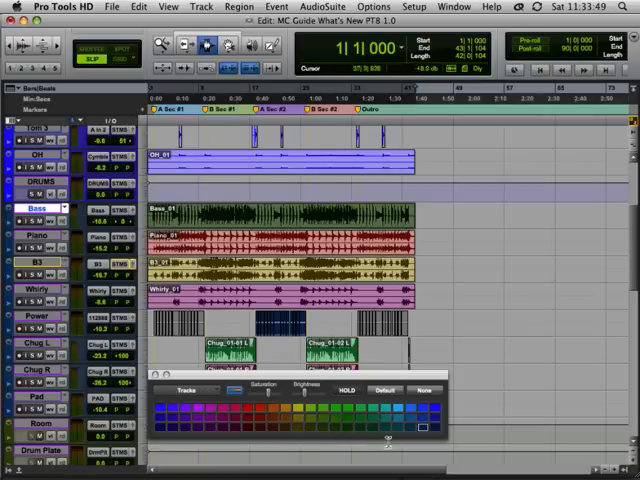
pyautogui.click(260, 216)
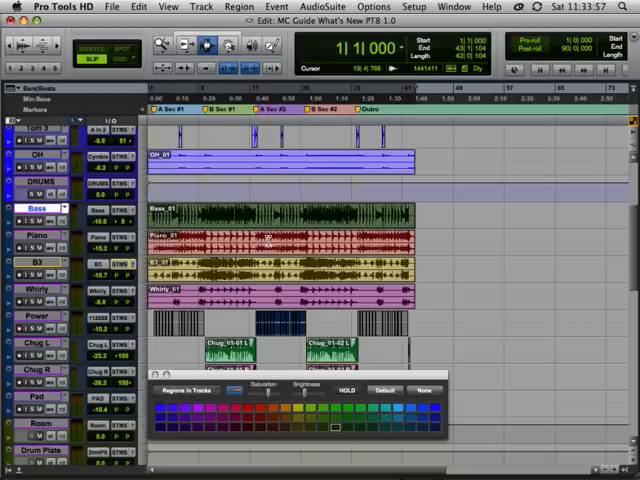
pyautogui.click(285, 300)
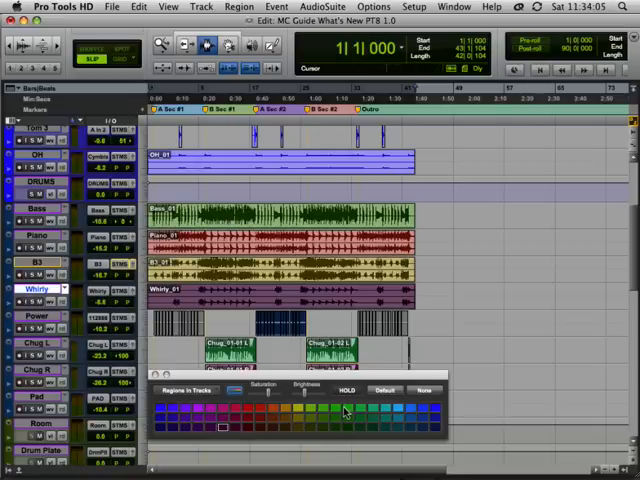
pyautogui.click(275, 212)
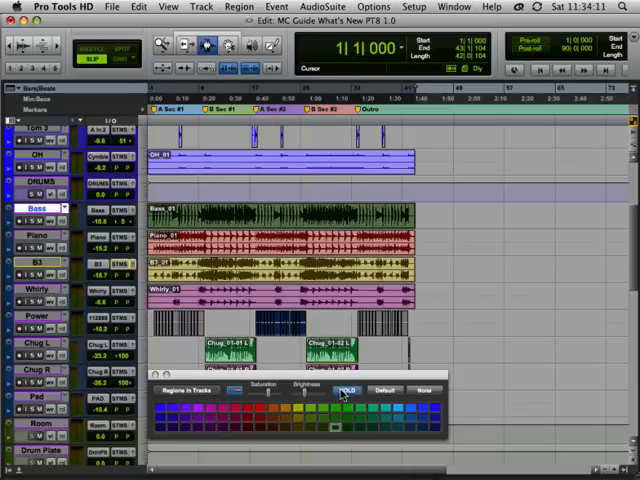
pyautogui.click(343, 300)
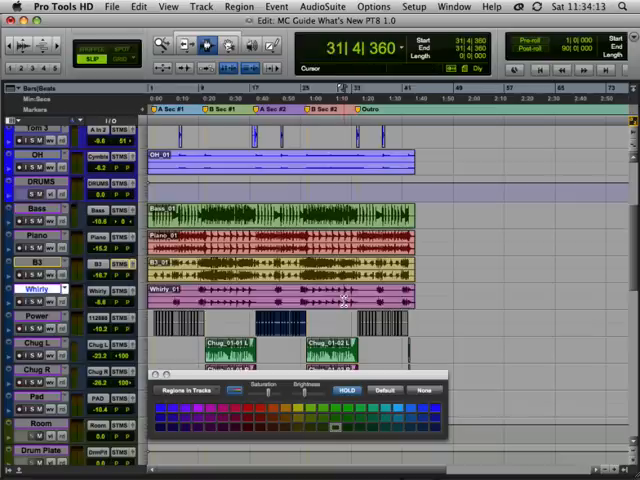
pyautogui.click(390, 316)
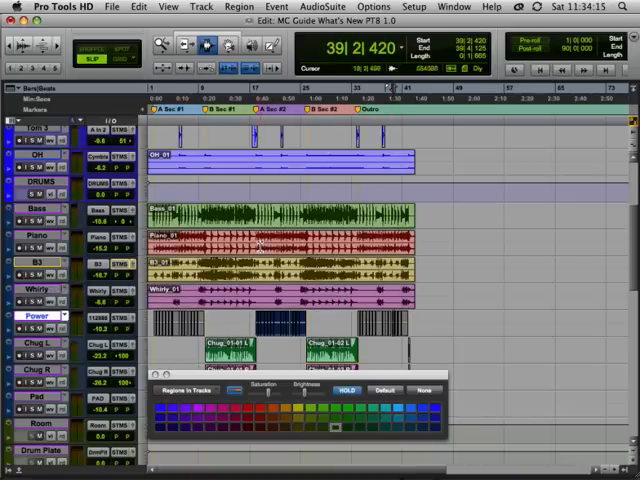
pyautogui.click(33, 212)
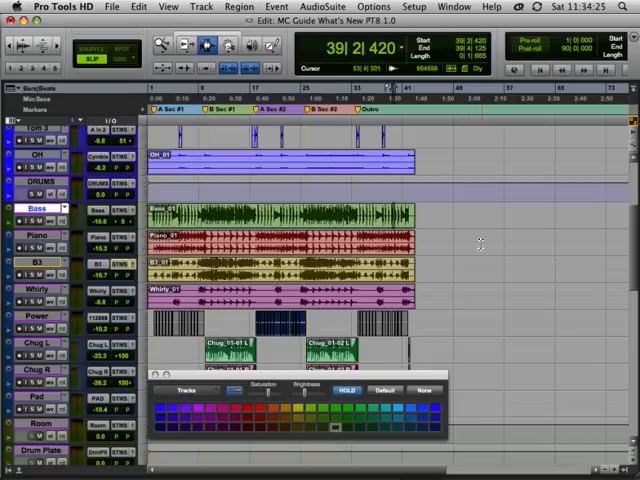
# Step: Select the Piano, B3 and Whirly regions from bar 17, colour their whole tracks orange and switch to the mixer
pyautogui.moveTo(480, 243); pyautogui.dragTo(248, 245)
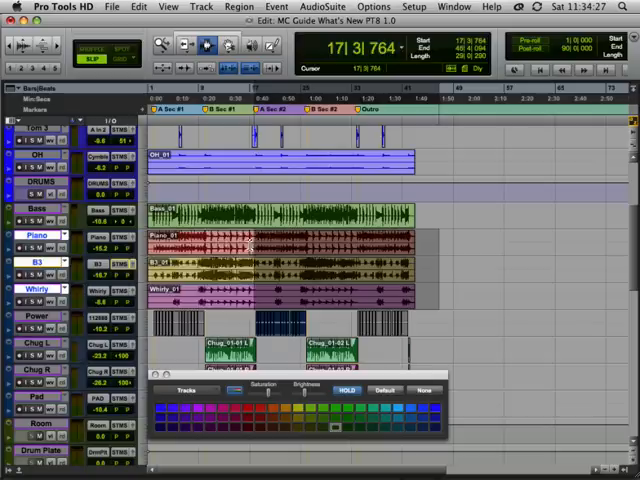
pyautogui.press('Return')
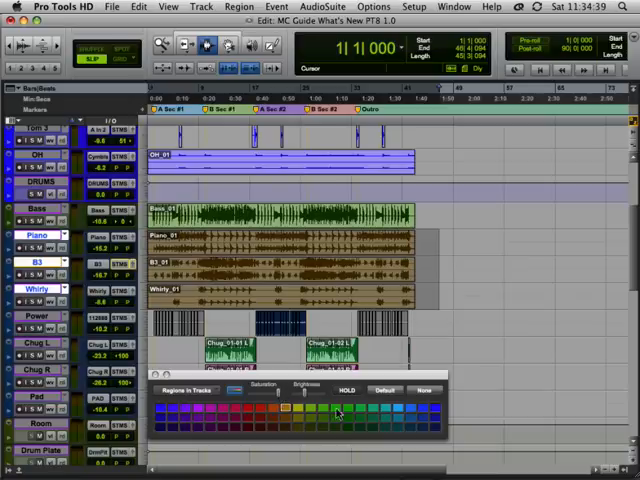
pyautogui.click(47, 237)
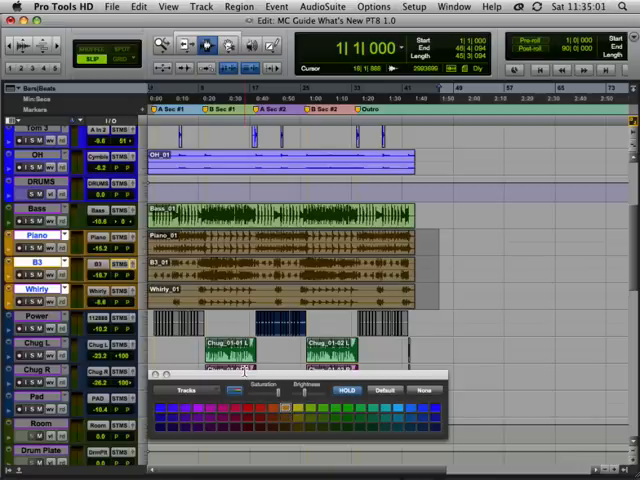
pyautogui.press('super+equal')
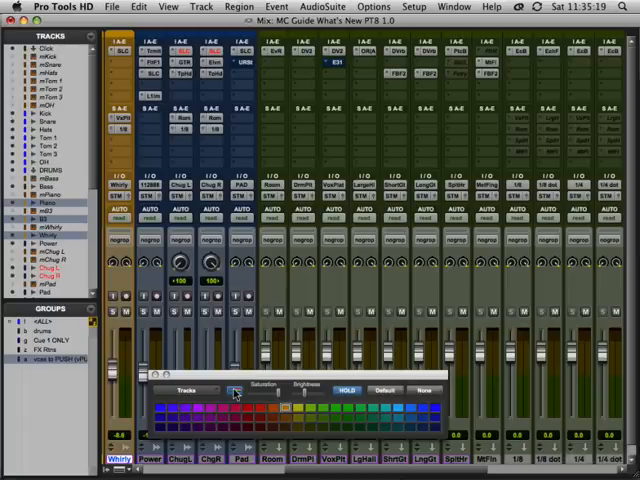
# Step: Toggle channel-strip colour tinting off and back on, comparing the edit and mix views
pyautogui.click(236, 393)
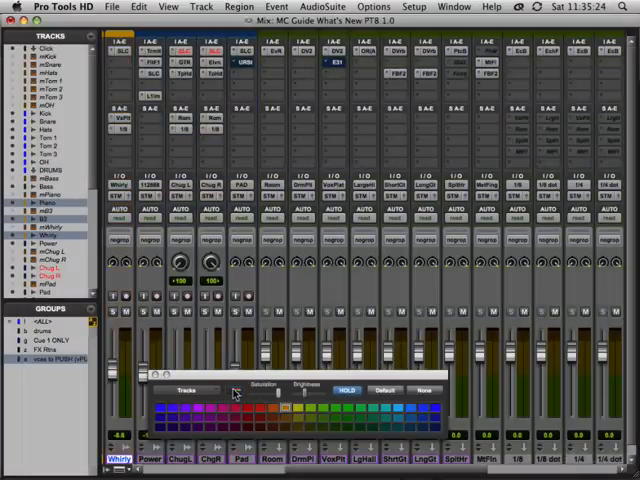
pyautogui.press('super+equal')
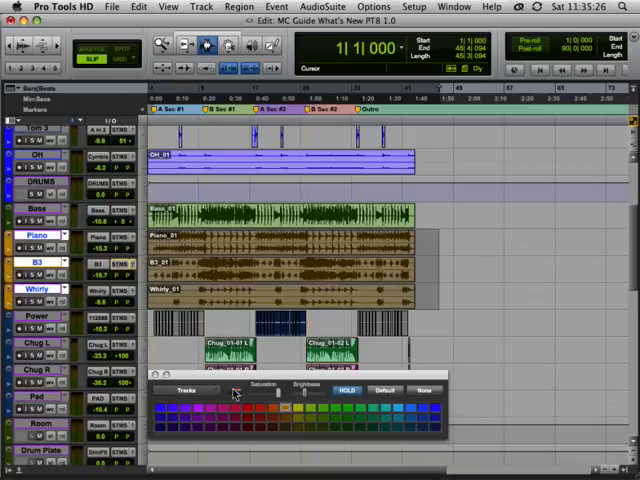
pyautogui.press('super+equal')
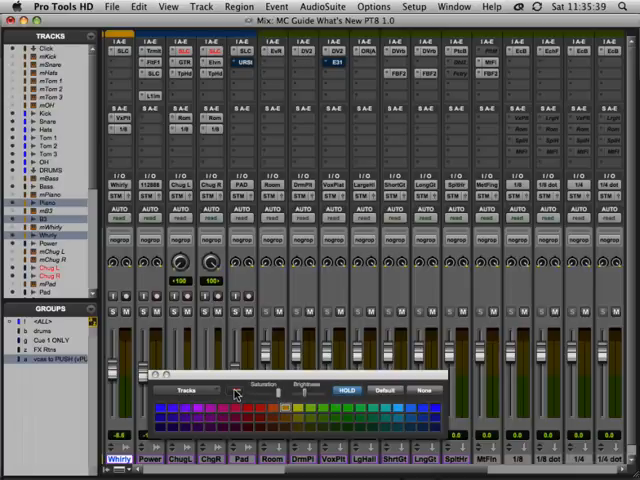
pyautogui.click(237, 393)
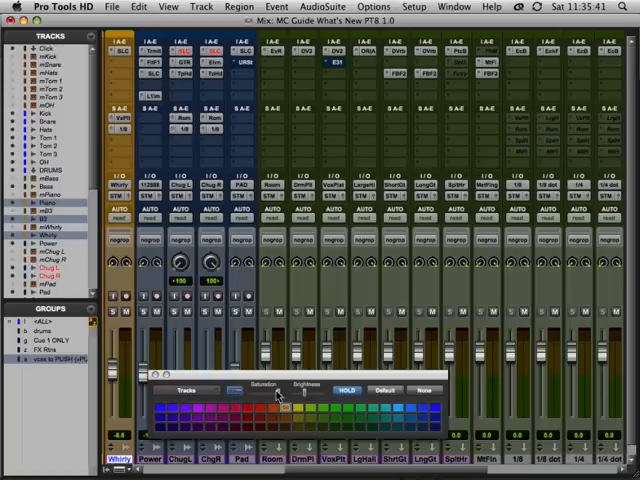
# Step: Sweep the strip colour saturation and brightness sliders down and up, then return to the edit view
pyautogui.moveTo(276, 391); pyautogui.dragTo(250, 391)
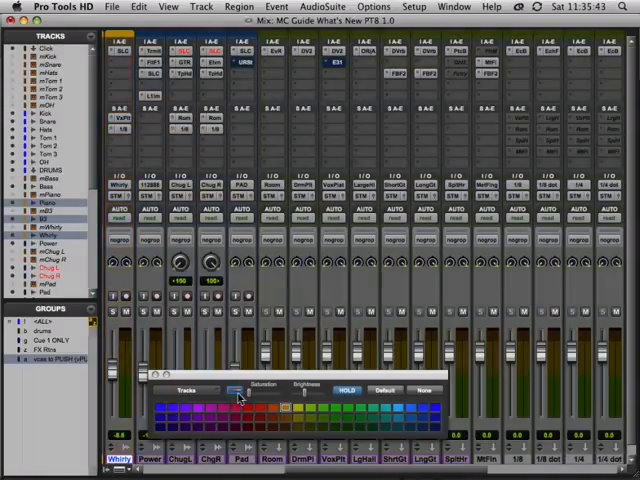
pyautogui.moveTo(250, 391); pyautogui.dragTo(280, 391)
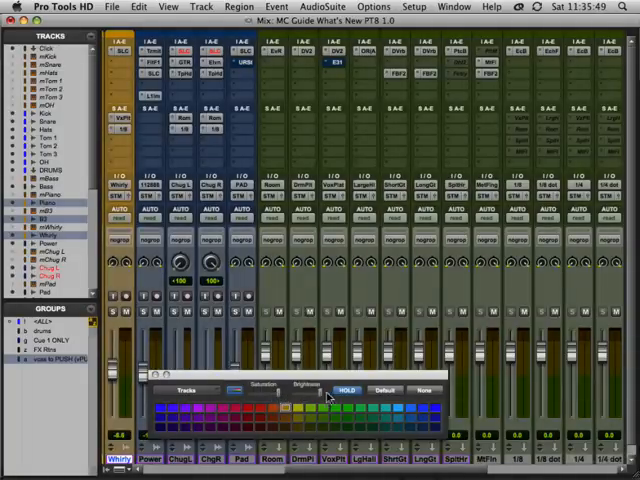
pyautogui.moveTo(330, 393); pyautogui.dragTo(240, 393)
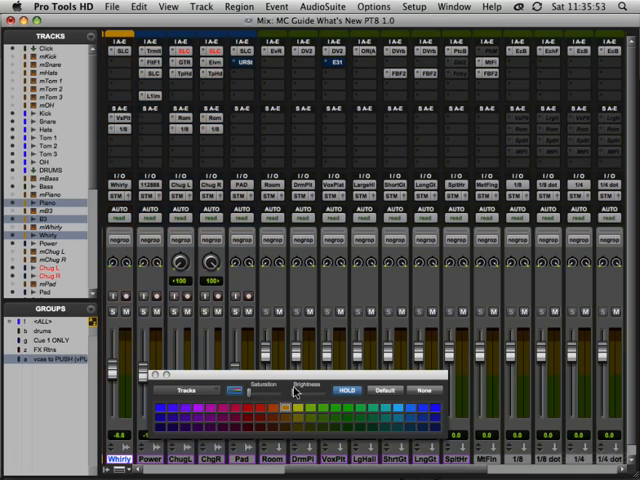
pyautogui.moveTo(296, 392)
pyautogui.mouseDown()
pyautogui.moveTo(335, 394)
pyautogui.moveTo(268, 396)
pyautogui.mouseUp()
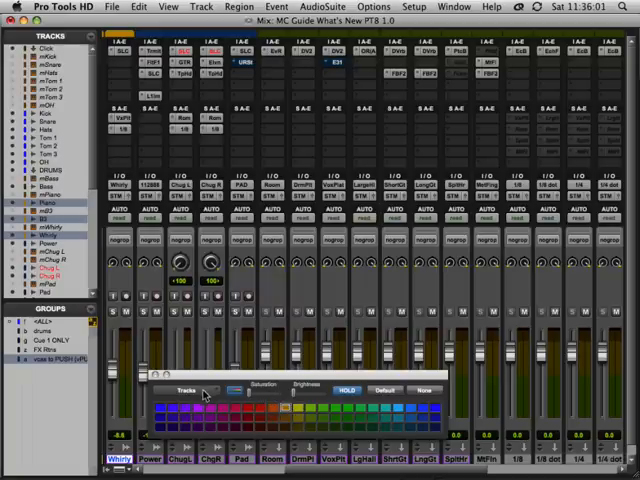
pyautogui.press('super+equal')
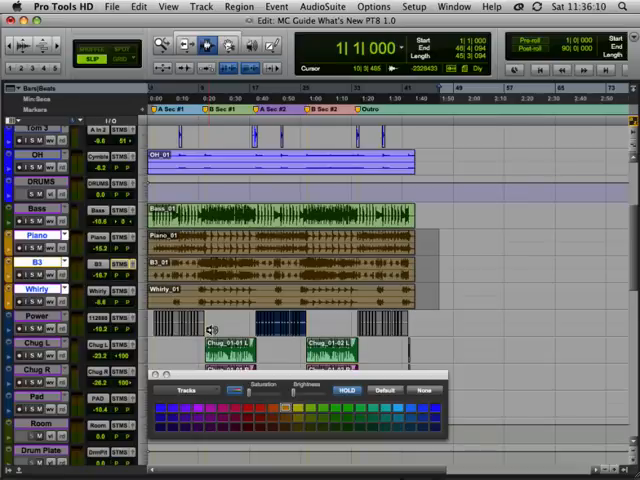
# Step: Show the Regions list beside the tracks and glance at its options menu
pyautogui.press('alt+super+k')
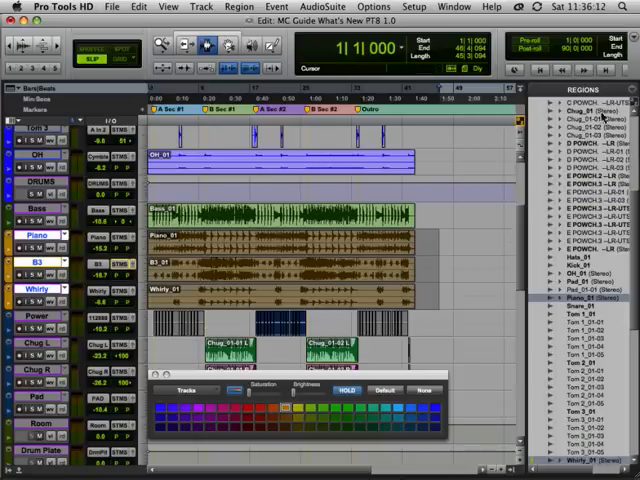
pyautogui.click(632, 90)
pyautogui.moveTo(515, 119)
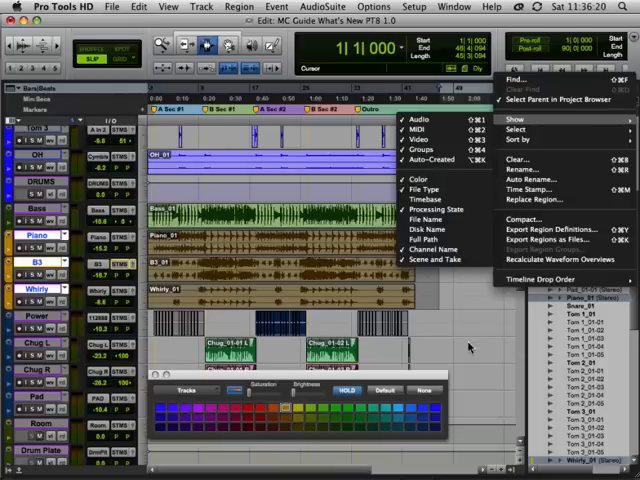
pyautogui.click(412, 293)
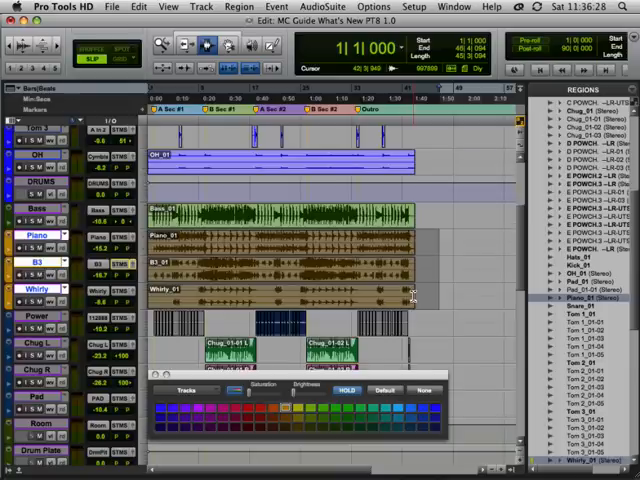
pyautogui.scroll(5, 412, 293)
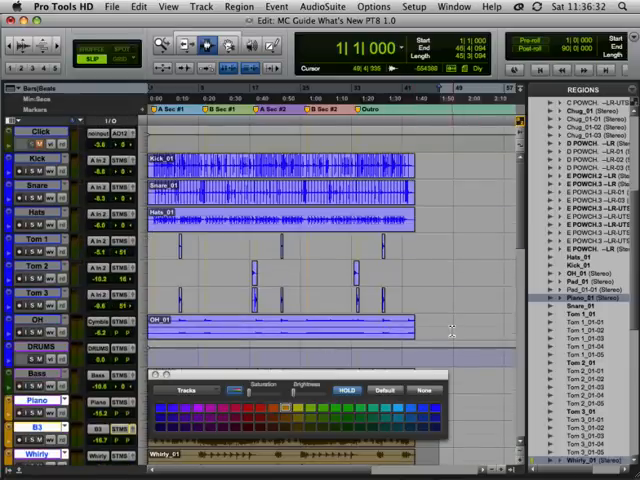
# Step: Select the Kick track with its region, enable HOLD on the palette and open its target menu
pyautogui.click(286, 170)
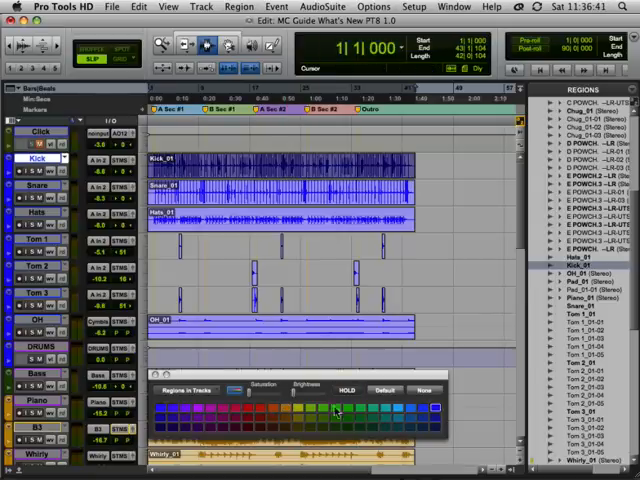
pyautogui.click(345, 391)
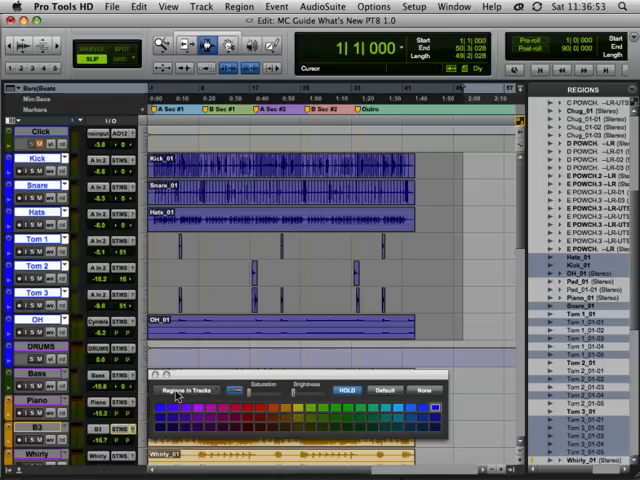
pyautogui.click(185, 390)
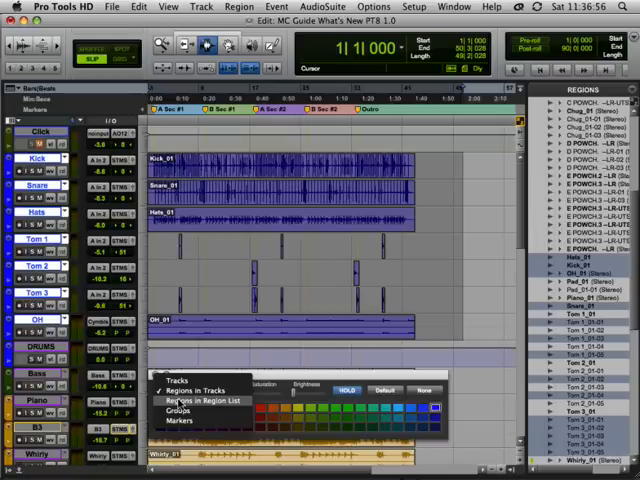
# Step: Apply colouring to Regions-list items and colour the selected regions blue
pyautogui.click(200, 400)
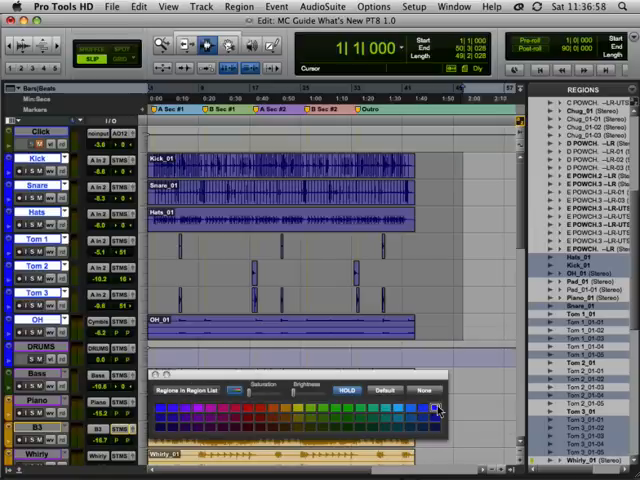
pyautogui.click(437, 408)
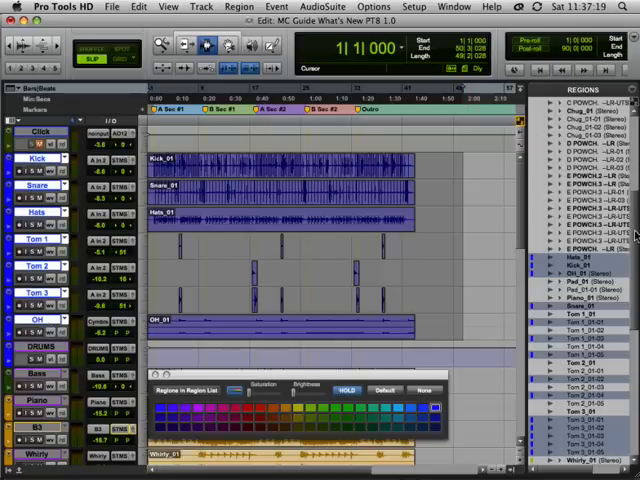
pyautogui.moveTo(635, 236); pyautogui.dragTo(635, 297)
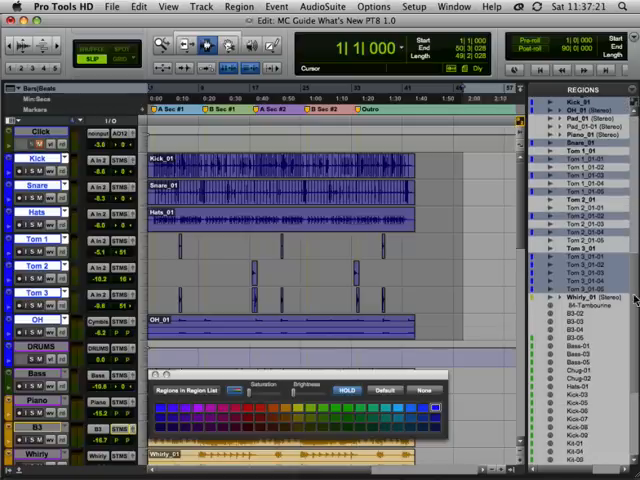
# Step: Select the Snare_01 through Tom 3 regions in the Regions list
pyautogui.click(583, 253)
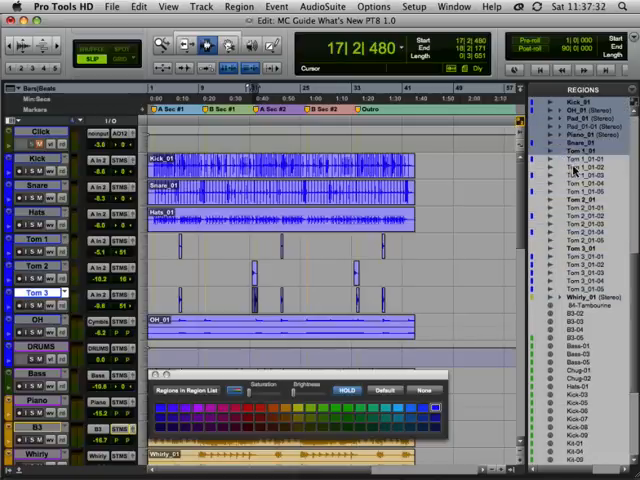
pyautogui.click(579, 143)
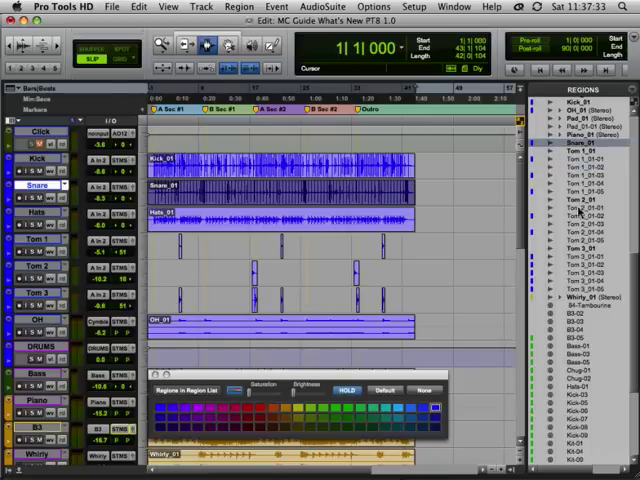
pyautogui.keyDown('shift'); pyautogui.click(592, 290); pyautogui.keyUp('shift')
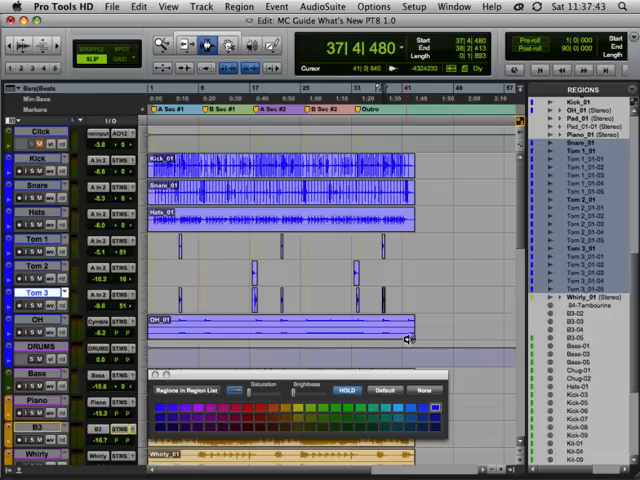
# Step: Hide the Regions list, dismiss the colour palette and select part of the Kick region
pyautogui.press('ctrl+alt+super+Left')
pyautogui.press('Escape')
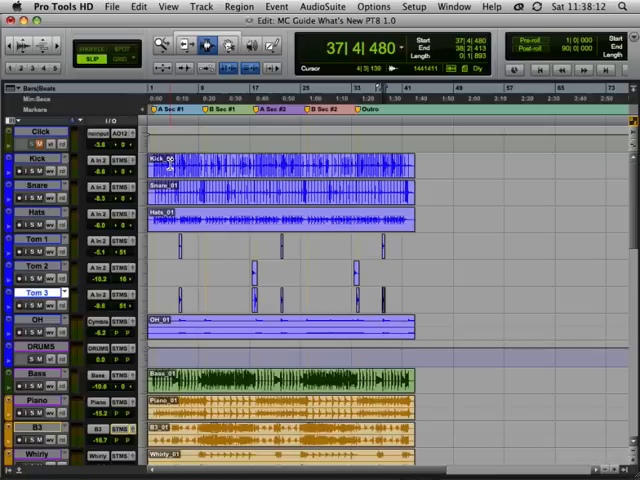
pyautogui.moveTo(170, 168); pyautogui.dragTo(370, 162)
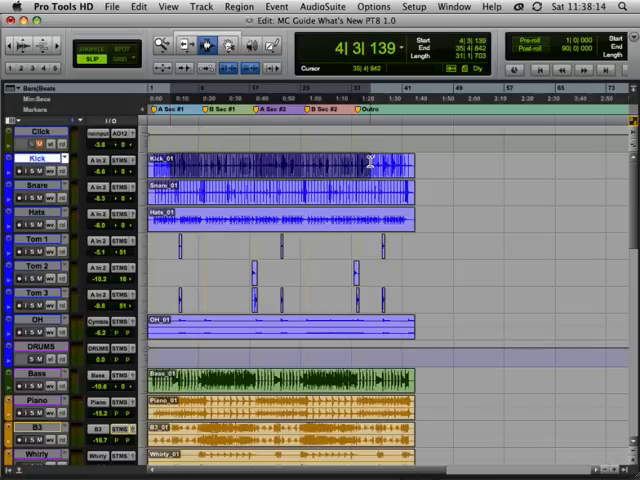
pyautogui.hotkey('shift', 's')
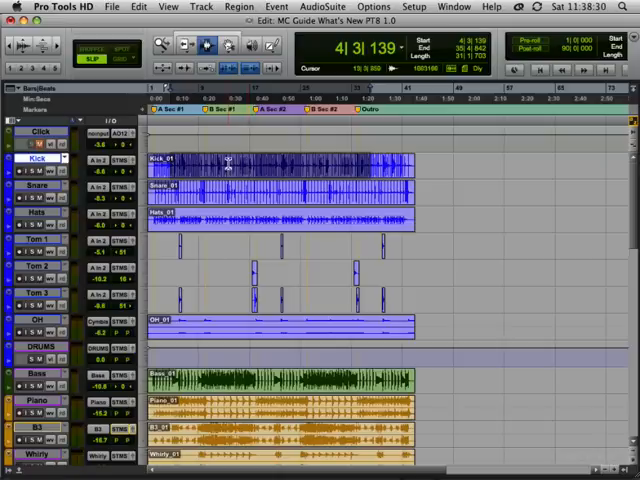
# Step: Select roughly bars 13 to 32 across the Kick through OH drum tracks
pyautogui.moveTo(228, 160); pyautogui.dragTo(353, 335)
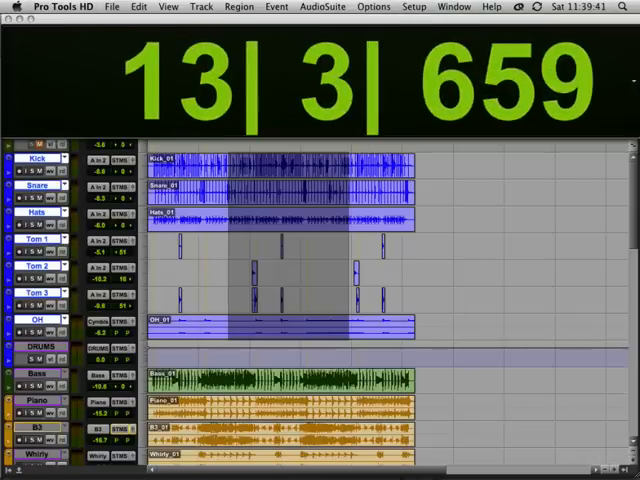
# Step: Play and stop the selection with the Big Counter showing, then move the floating counter over the tracks
pyautogui.press('space')
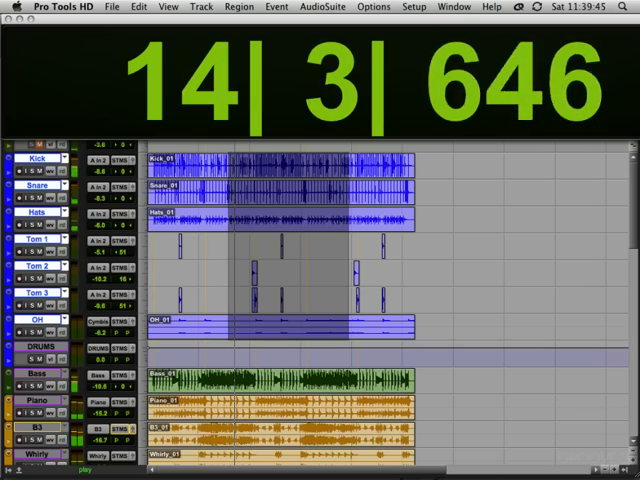
pyautogui.press('space')
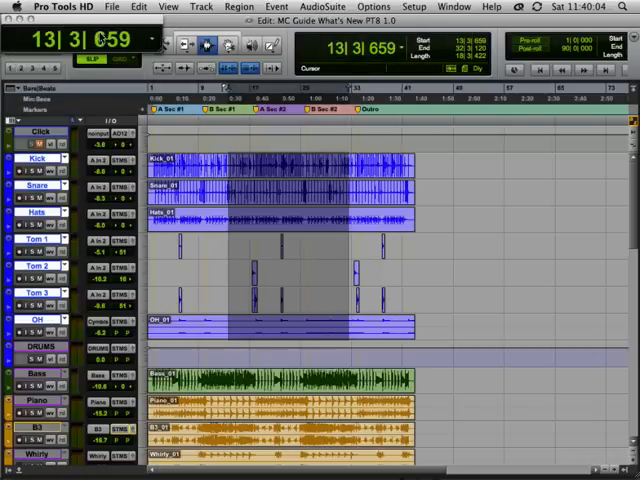
pyautogui.moveTo(120, 42); pyautogui.dragTo(197, 120)
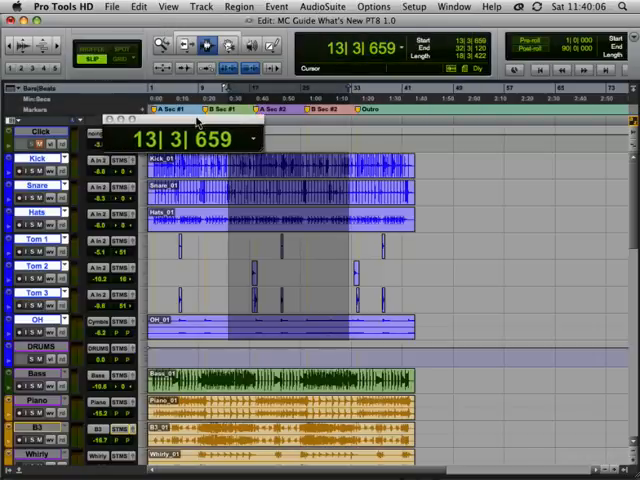
# Step: Close the Big Counter and show the Universe overview from Other Displays
pyautogui.press('super+KP_3')
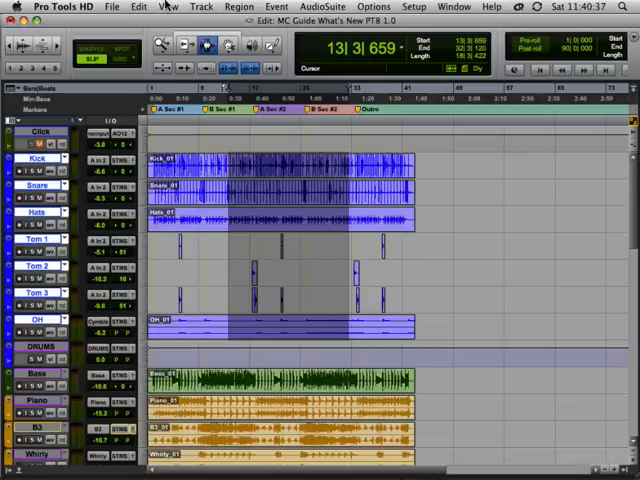
pyautogui.click(168, 6)
pyautogui.moveTo(197, 77)
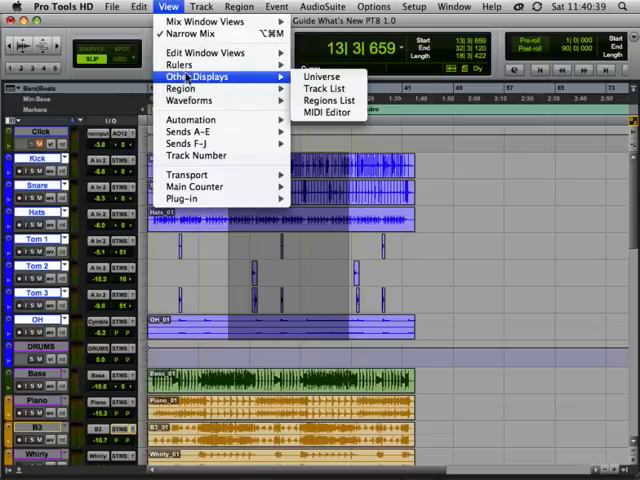
pyautogui.click(321, 77)
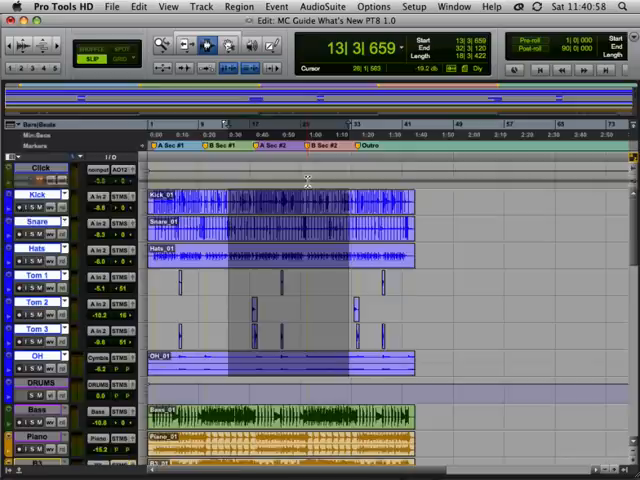
# Step: Resize the Universe overview taller then shorter, and zoom in on the timeline
pyautogui.moveTo(306, 178); pyautogui.dragTo(306, 185)
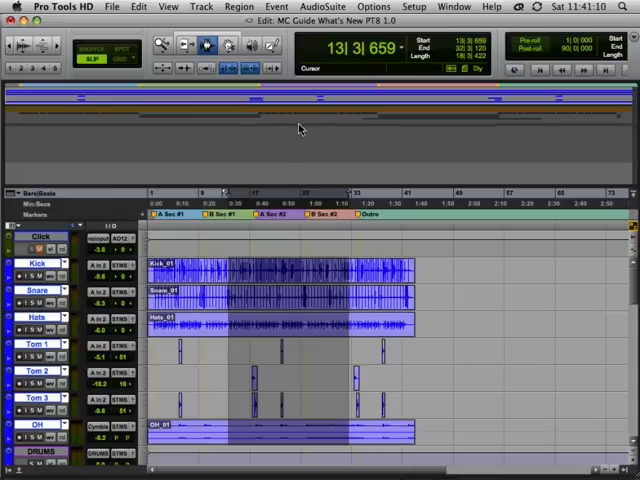
pyautogui.moveTo(298, 186); pyautogui.dragTo(298, 125)
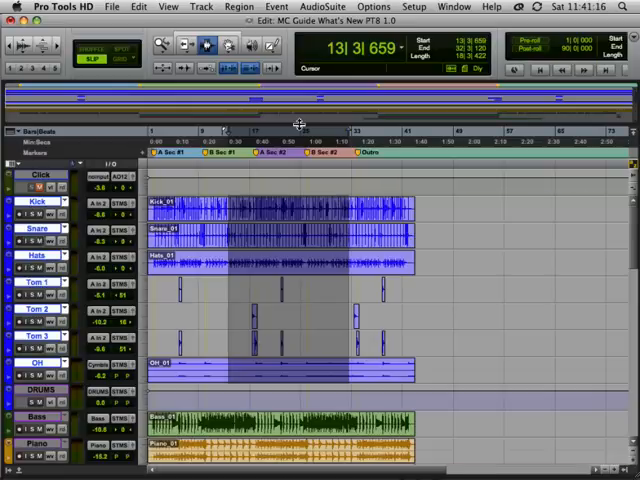
pyautogui.hotkey('ctrl', ']')
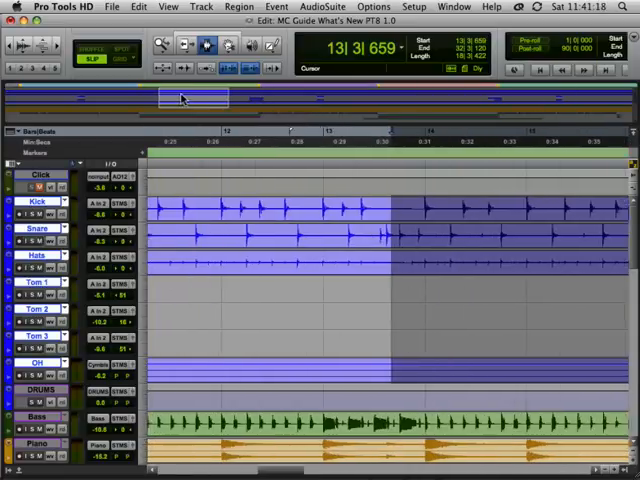
# Step: Drag the Universe view rectangle to land on the B Sec #2 section with the Power, Chug and Pad tracks
pyautogui.moveTo(182, 98); pyautogui.dragTo(470, 112)
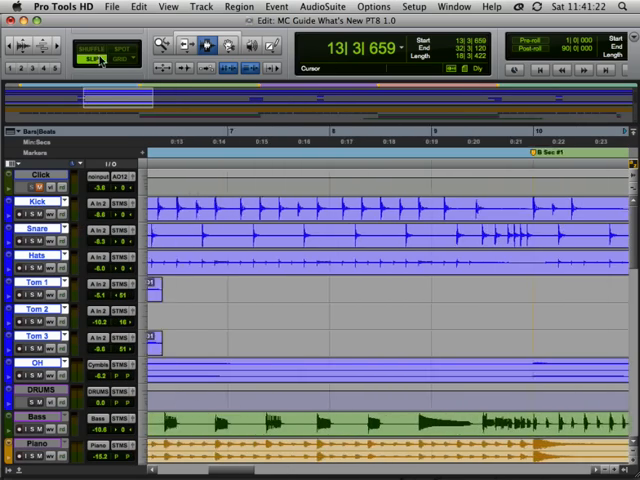
pyautogui.moveTo(108, 97)
pyautogui.mouseDown()
pyautogui.moveTo(85, 113)
pyautogui.moveTo(111, 101)
pyautogui.mouseUp()
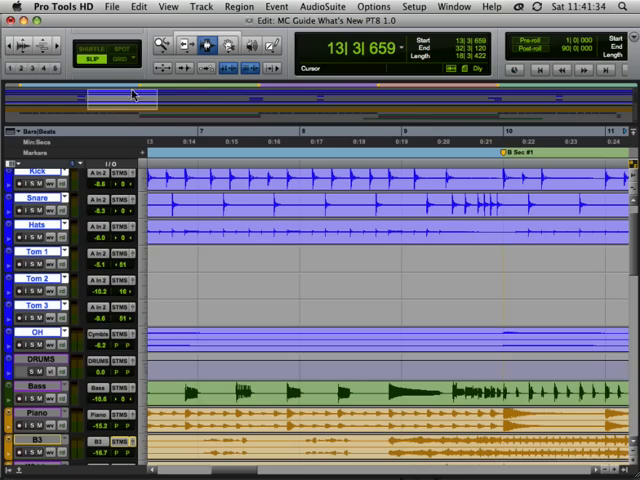
pyautogui.moveTo(130, 97)
pyautogui.mouseDown()
pyautogui.moveTo(391, 112)
pyautogui.moveTo(391, 104)
pyautogui.moveTo(389, 111)
pyautogui.mouseUp()
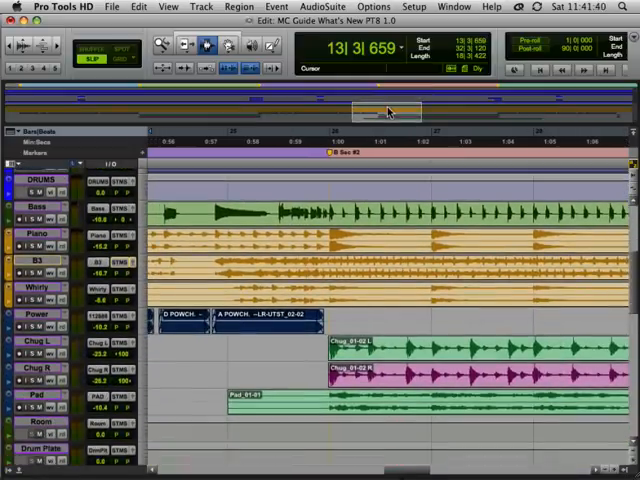
# Step: Hide the Universe overview via the Other Displays menu
pyautogui.click(168, 7)
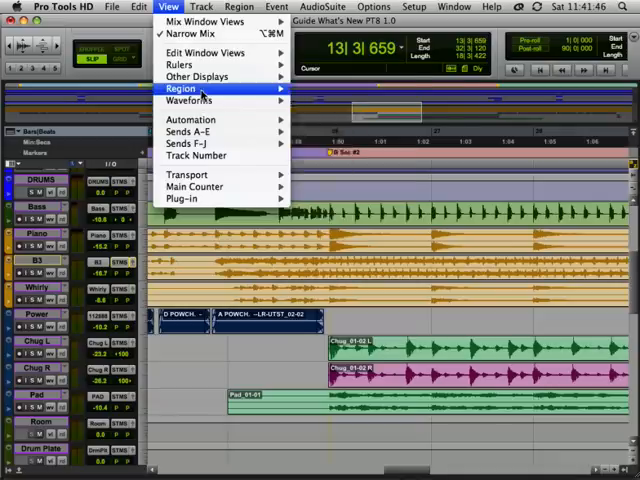
pyautogui.moveTo(200, 77)
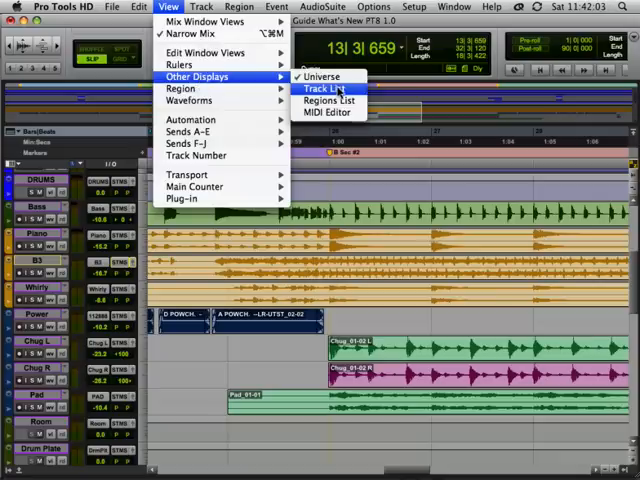
pyautogui.click(340, 6)
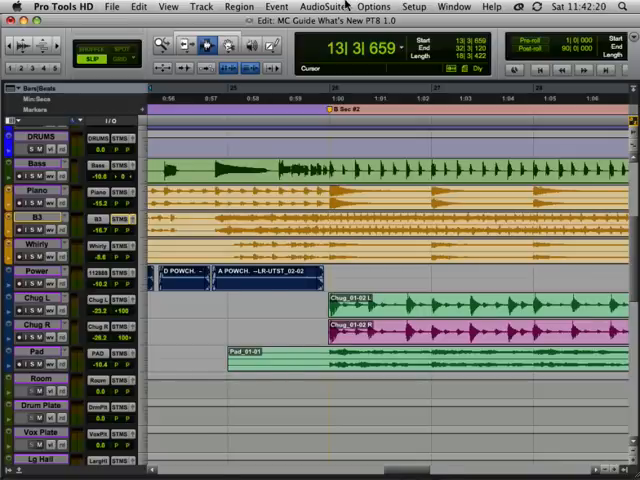
# Step: Toggle the Tracks list on and off, then show the Regions list
pyautogui.click(18, 469)
pyautogui.click(18, 469)
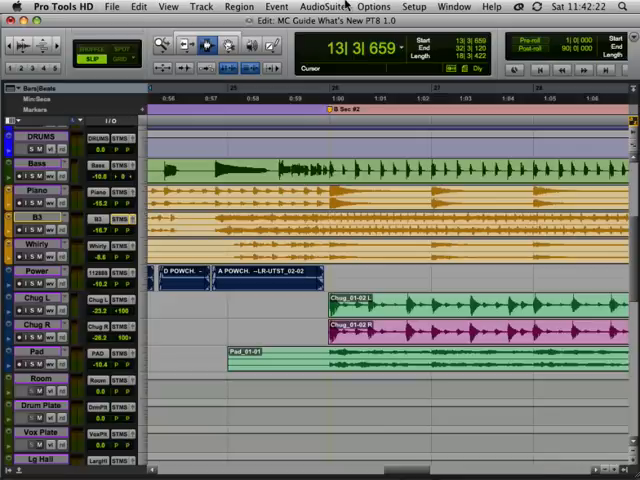
pyautogui.click(632, 469)
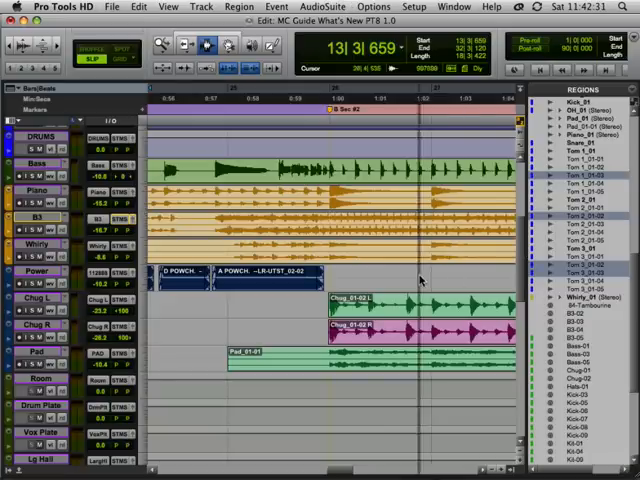
# Step: Widen the Regions list and set it to show each region's full file path
pyautogui.moveTo(518, 278); pyautogui.dragTo(412, 270)
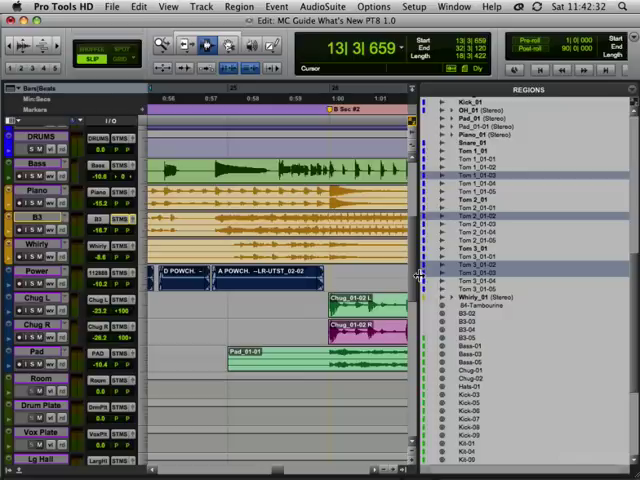
pyautogui.click(632, 92)
pyautogui.moveTo(545, 120)
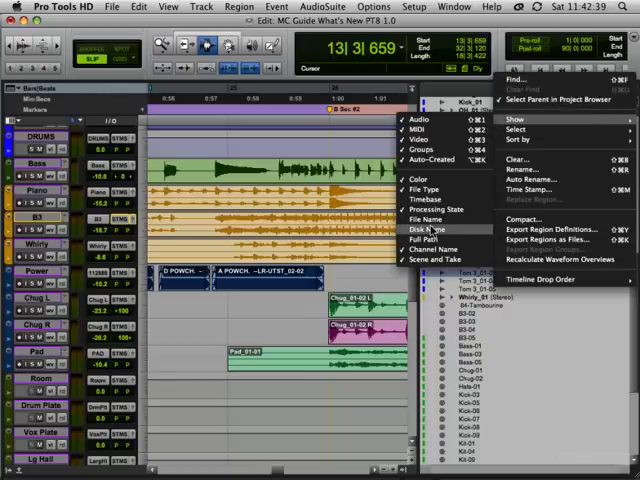
pyautogui.click(430, 240)
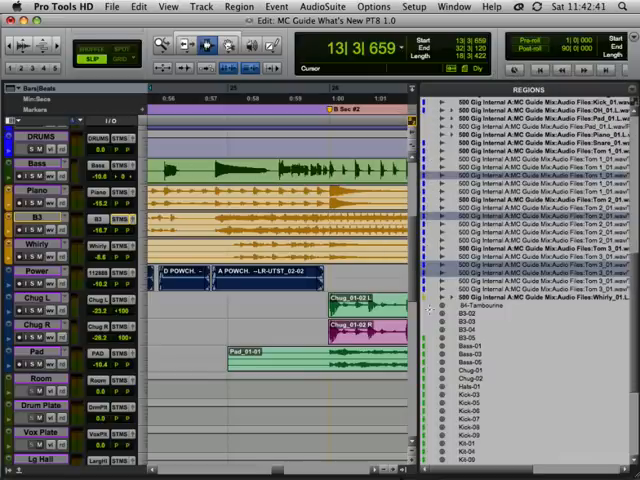
# Step: Widen the list further, then hide it so the tracks fill the window
pyautogui.moveTo(423, 332); pyautogui.dragTo(325, 330)
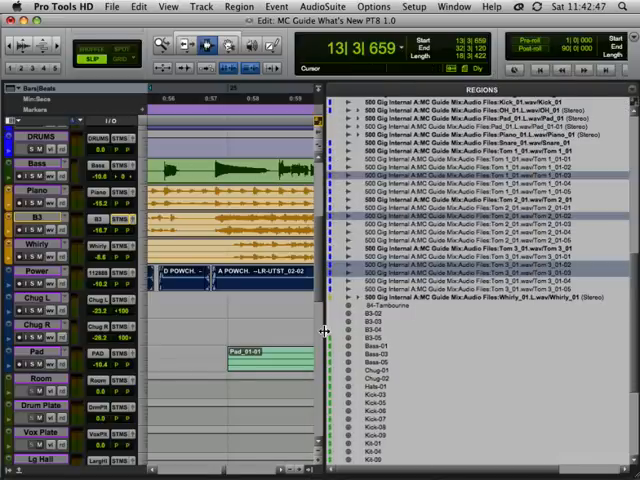
pyautogui.doubleClick(325, 330)
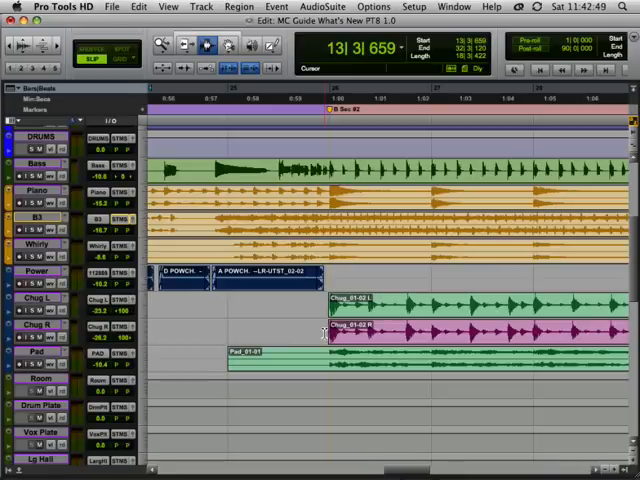